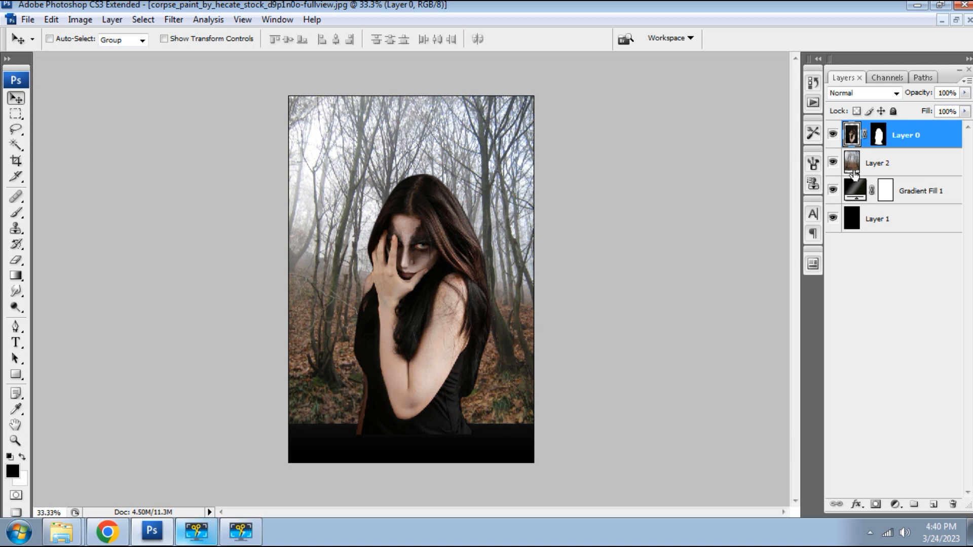
- Scale the forest image on Layer 2 up to about 110.8% with Free Transform
key("ctrl+minus")
key("ctrl+t")
left_click_drag(504, 388, 513, 396)
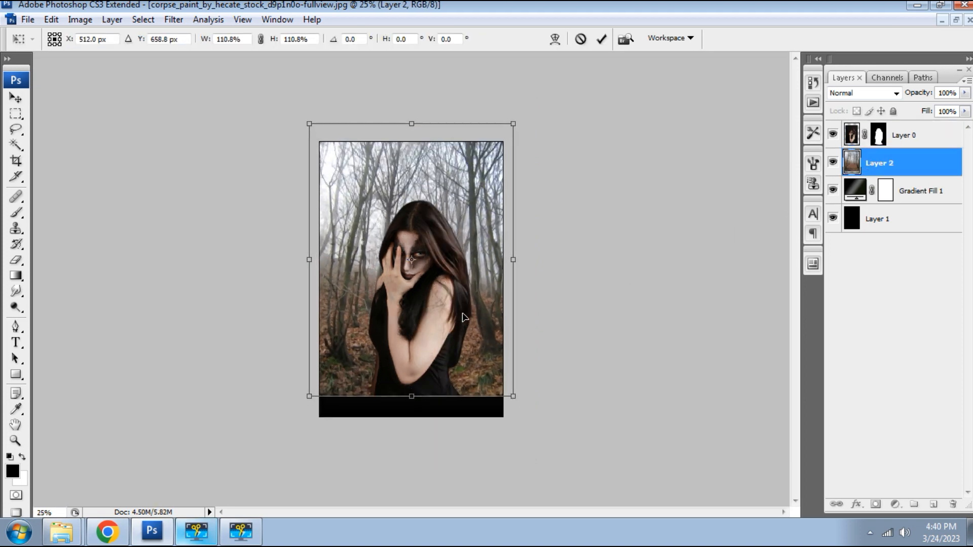
key("Return")
- Switch to the Eraser tool and enlarge its brush size to 600
key("e")
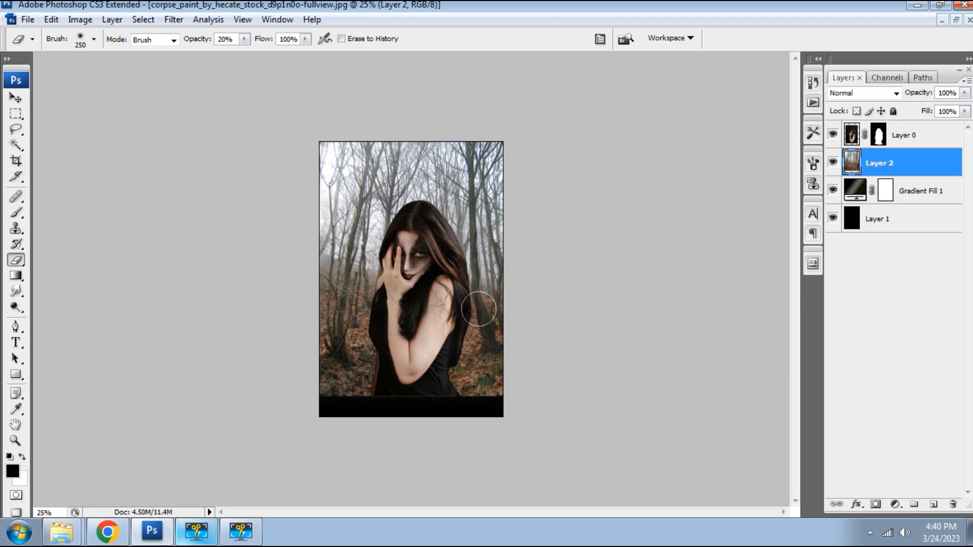
key("bracketright")
key("bracketright")
key("bracketright")
key("bracketright")
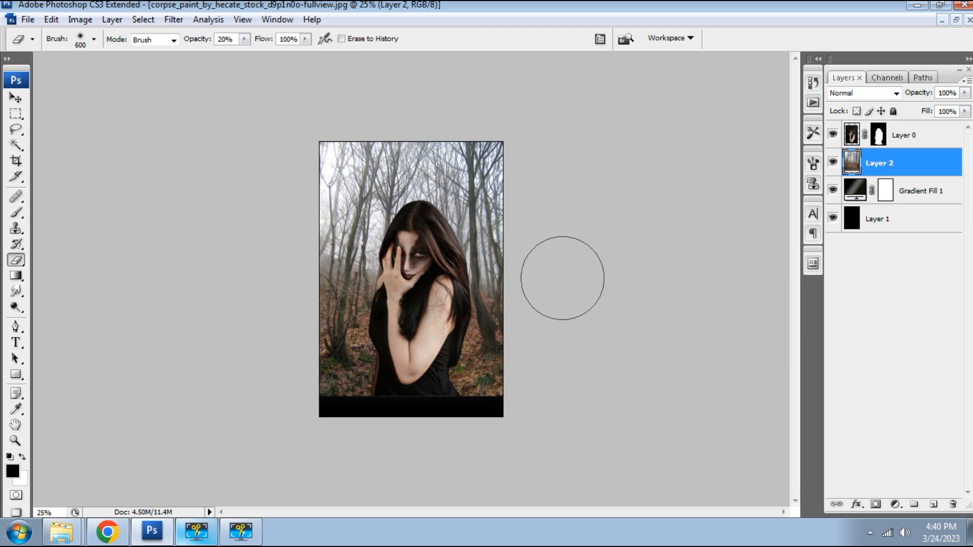
- Create a black-to-transparent gradient fill layer above Layer 2 with Radial style and 150% scale
left_click(896, 504)
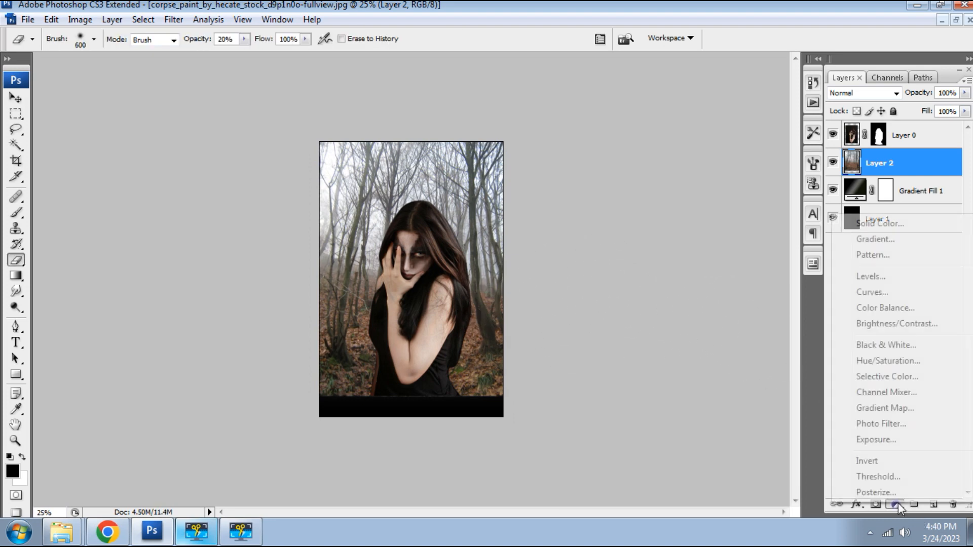
left_click(907, 241)
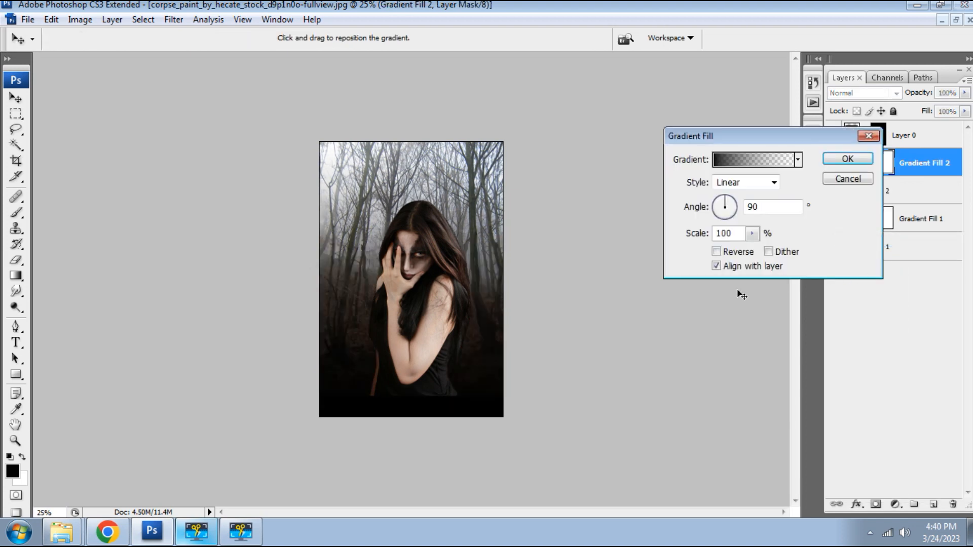
left_click(745, 183)
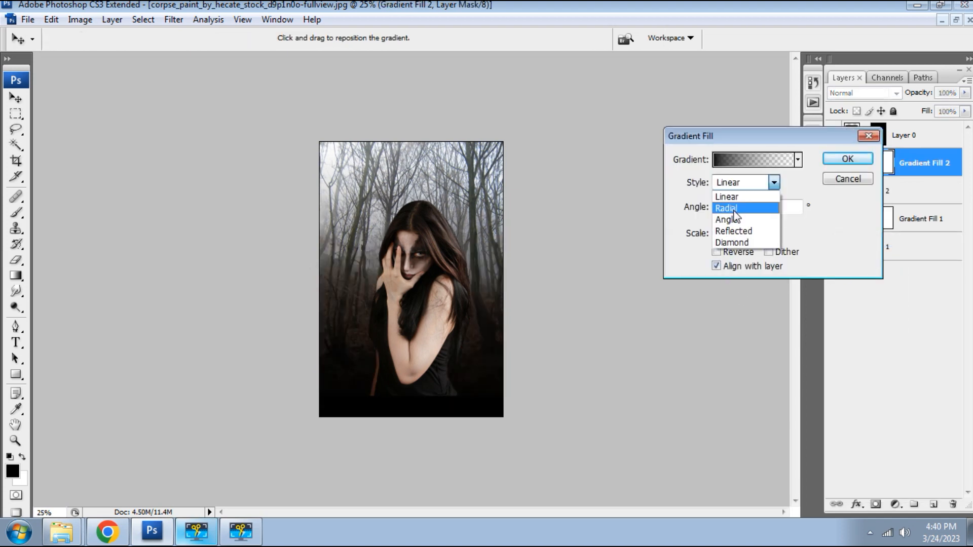
left_click(733, 206)
left_click(753, 233)
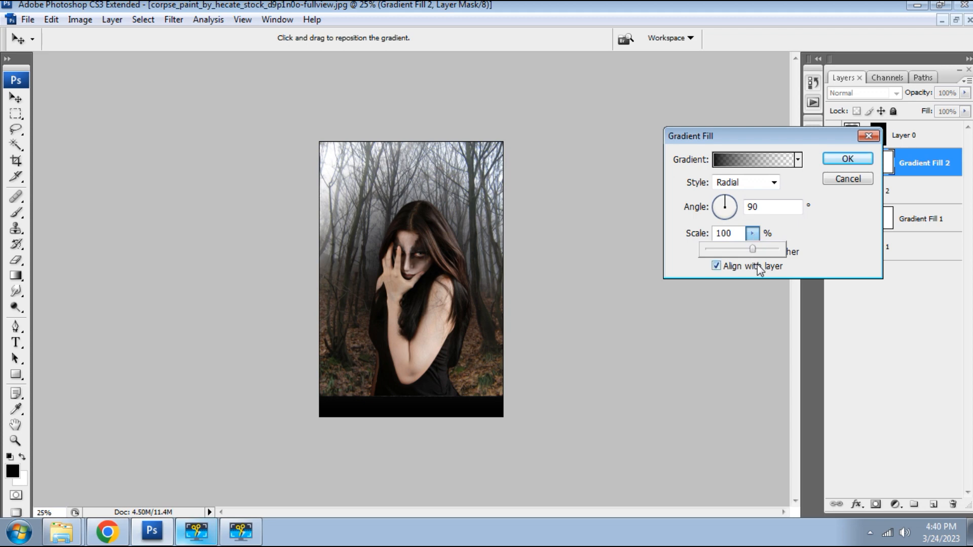
left_click_drag(749, 250, 813, 233)
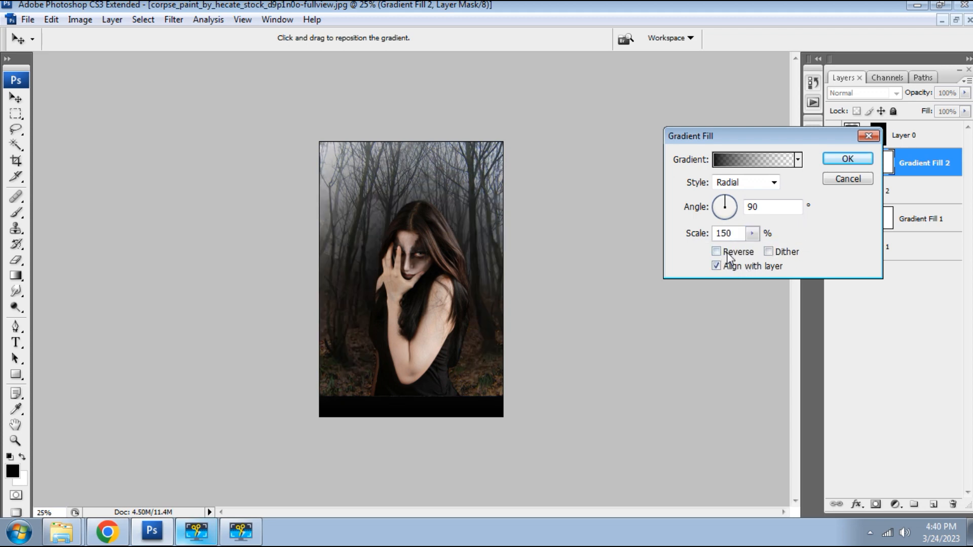
- Reverse the radial gradient, fine-tune its scale and apply the gradient fill
left_click(716, 251)
left_click(752, 234)
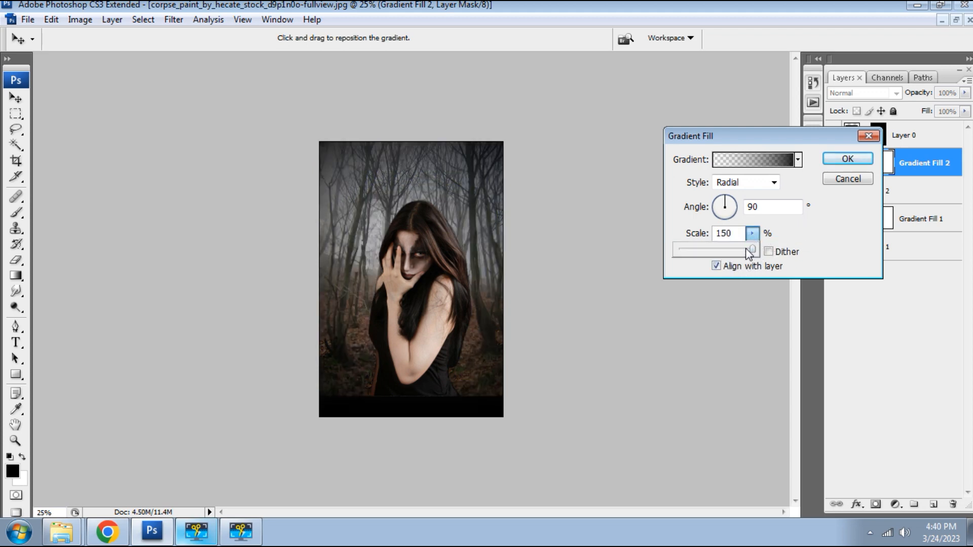
left_click_drag(747, 249, 746, 250)
left_click(844, 159)
left_click(847, 159)
- Set Gradient Fill 2's fill to 99% and try the Color Burn blend mode on it
key("e")
left_click(964, 111)
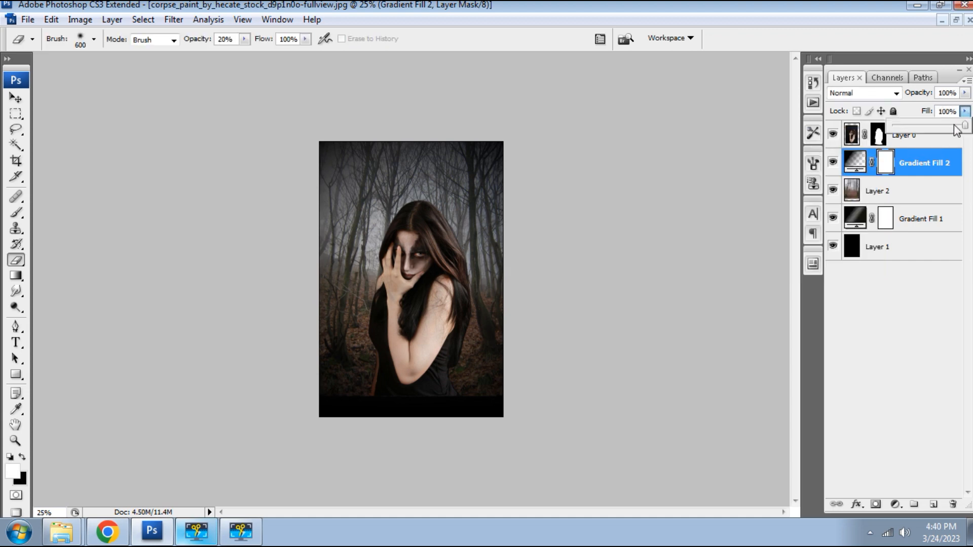
left_click_drag(967, 130, 964, 130)
left_click(865, 93)
left_click(857, 165)
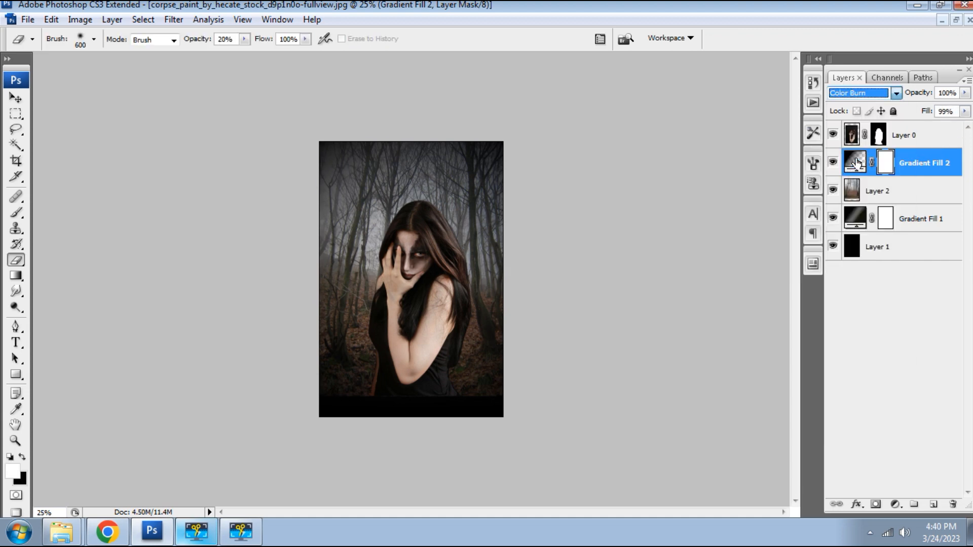
- Try successive blend modes on Gradient Fill 2, from Linear Burn through Lighten and Overlay to Hard Light
left_click(865, 95)
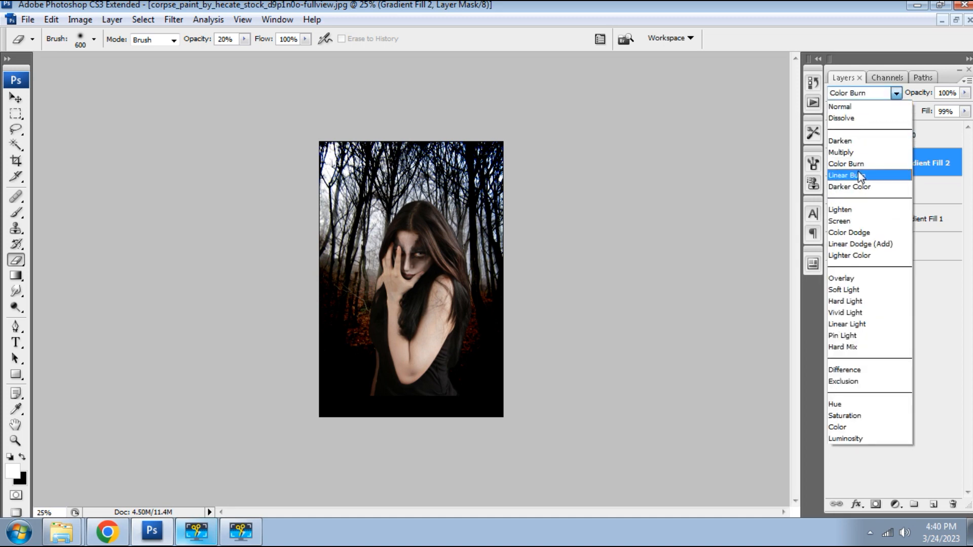
left_click(858, 171)
key("Down")
key("Down")
key("Down")
key("Down")
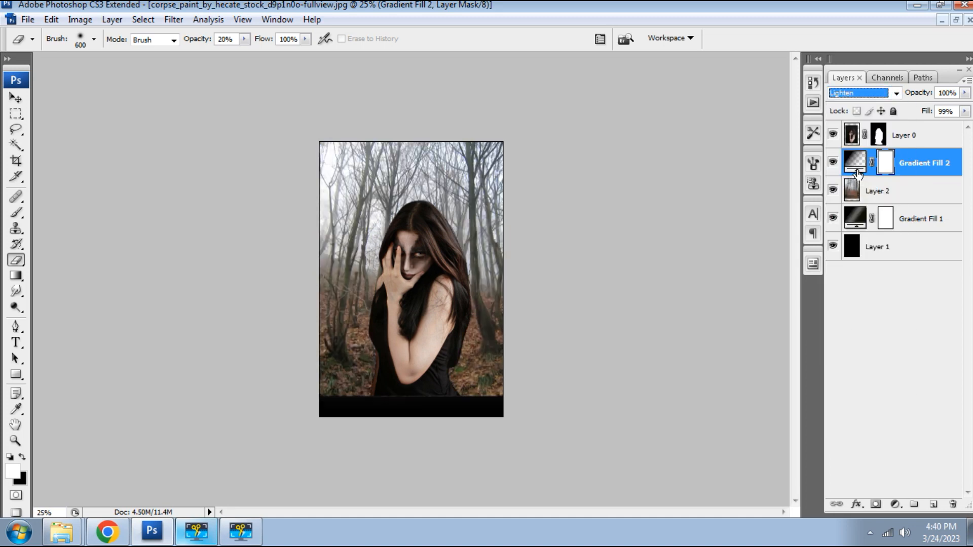
key("Down")
key("Down")
key("Down")
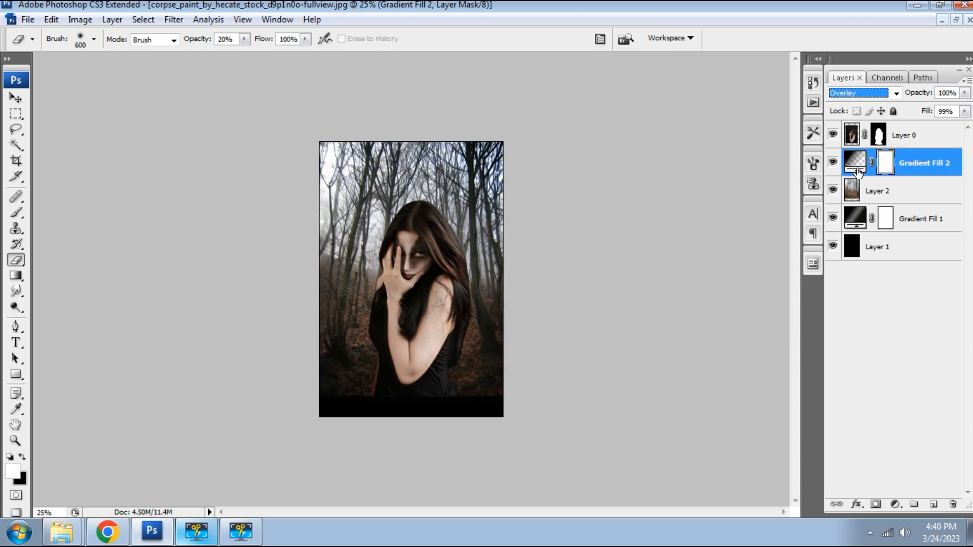
key("Down")
key("Down")
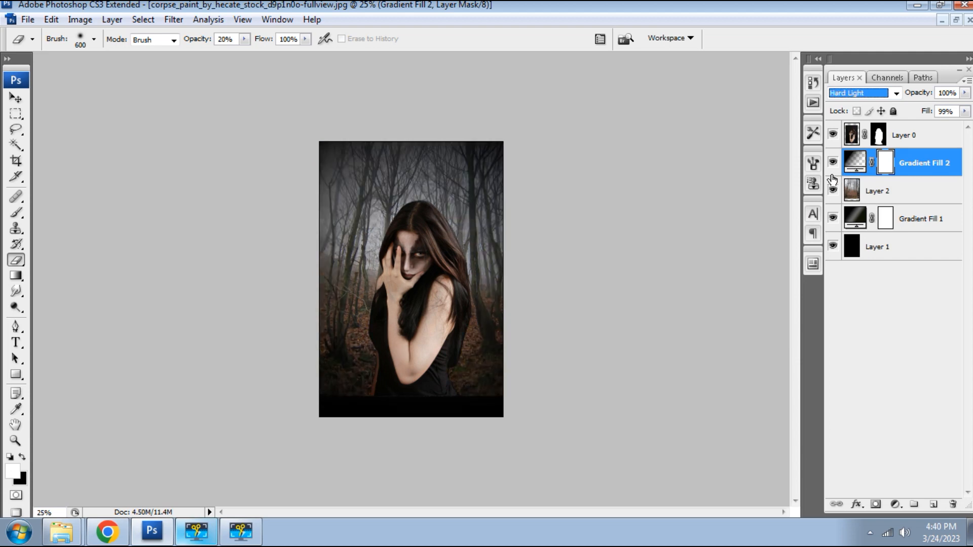
key("Down")
key("Up")
- Set Gradient Fill 2's fill to 100% and change its blend mode to Pin Light
left_click(965, 111)
left_click_drag(963, 130, 969, 130)
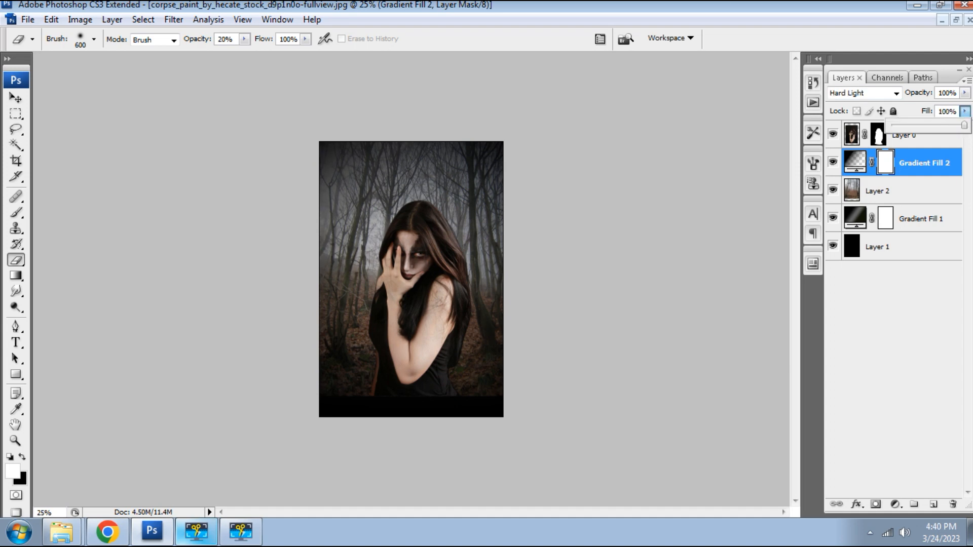
key("ctrl+plus")
key("ctrl+plus")
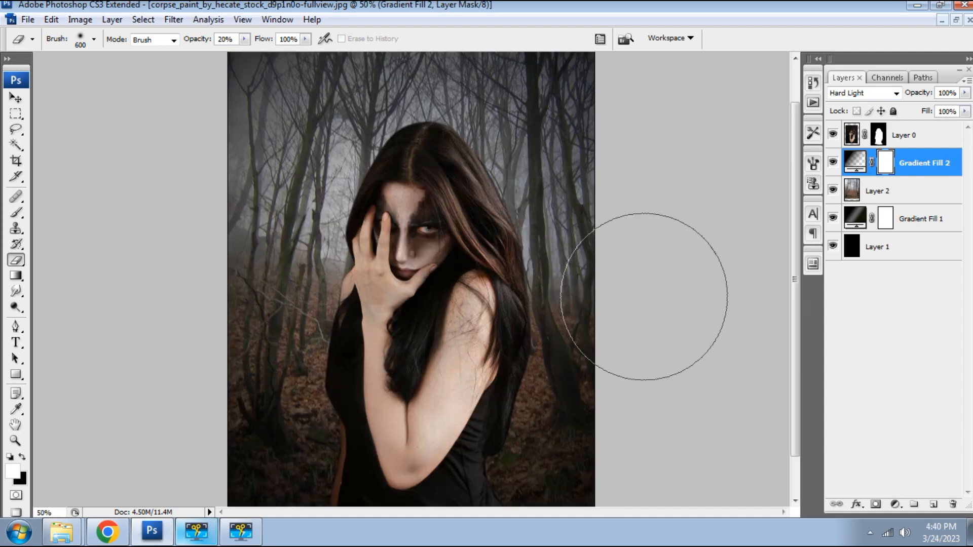
left_click(863, 94)
left_click(862, 90)
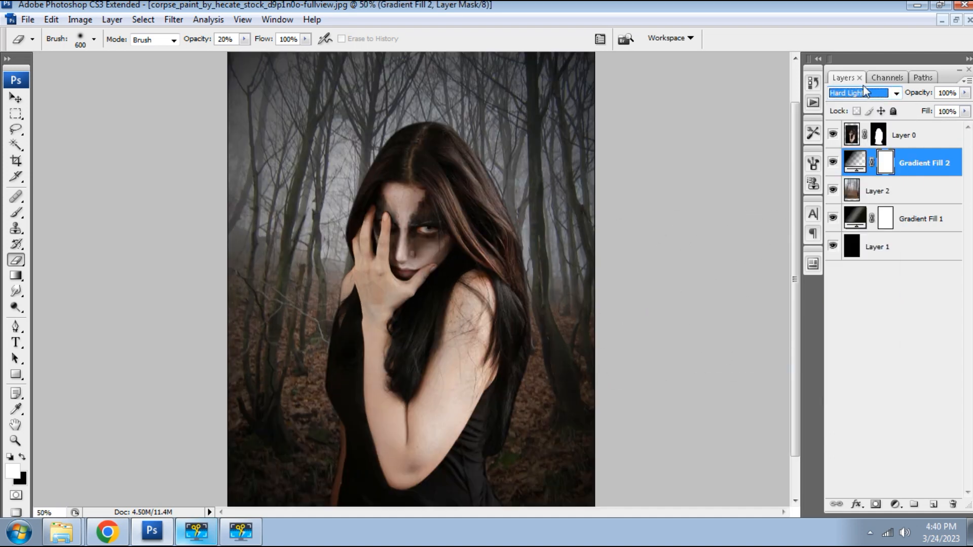
key("Down")
key("Down")
key("Down")
key("Down")
key("Up")
- Toggle the visibility of Gradient Fill 2 and Layer 2 to compare the image with and without them
key("ctrl+minus")
key("ctrl+minus")
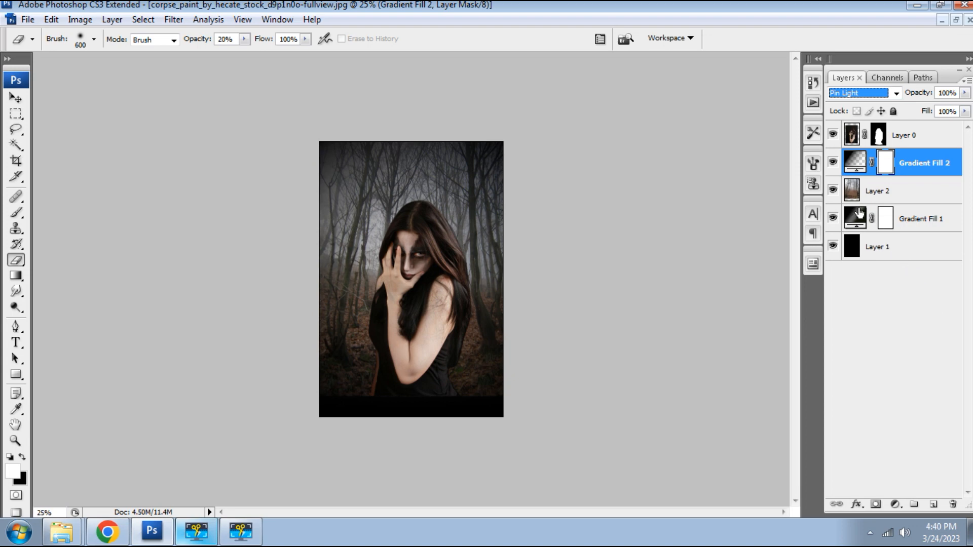
left_click(832, 162)
left_click(833, 162)
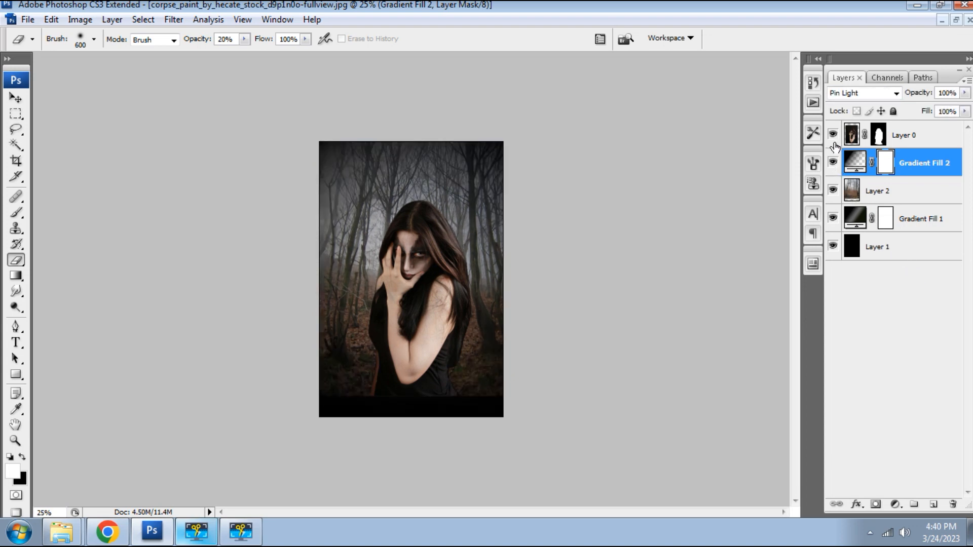
left_click(833, 192)
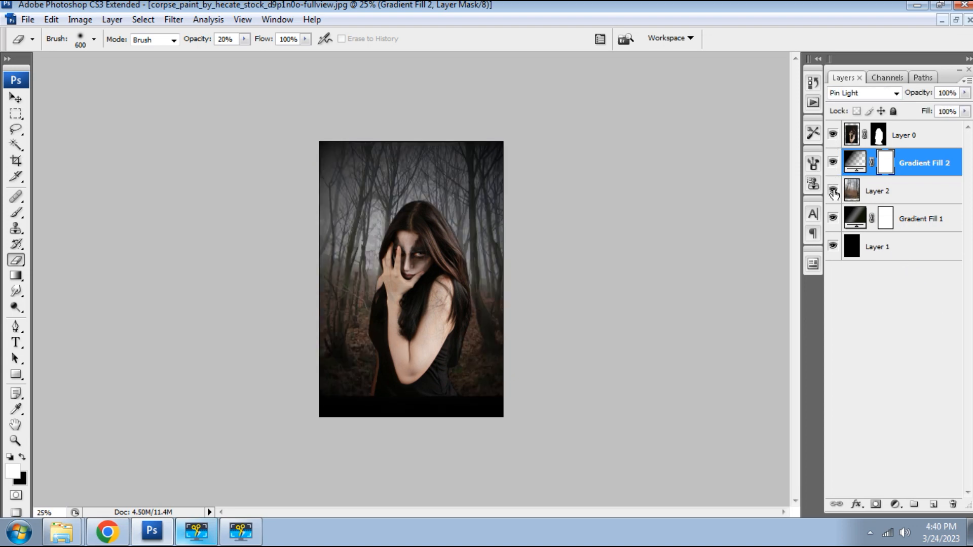
- Move Layer 2 and Gradient Fill 2 below Gradient Fill 1 in the layer stack, leaving Gradient Fill 1 hidden
left_click(919, 193)
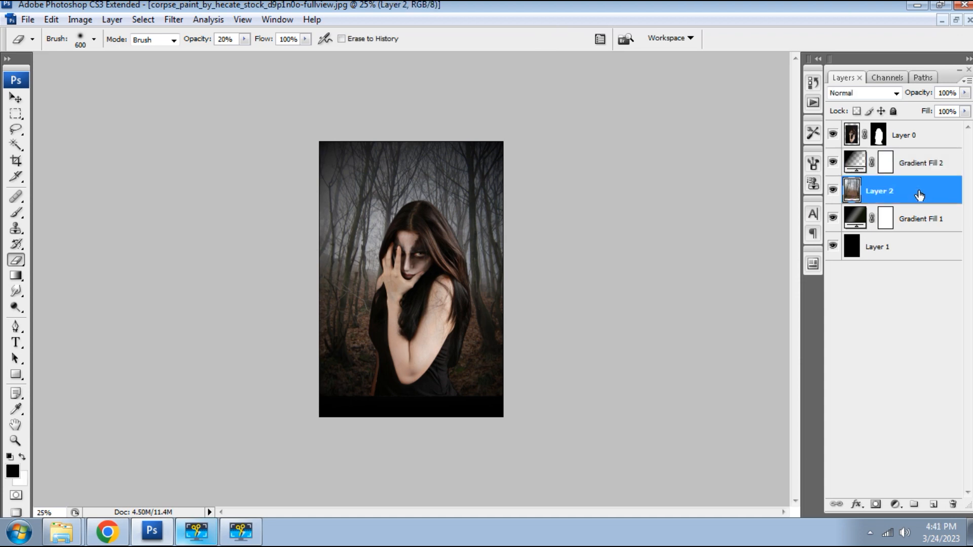
key("ctrl+bracketleft")
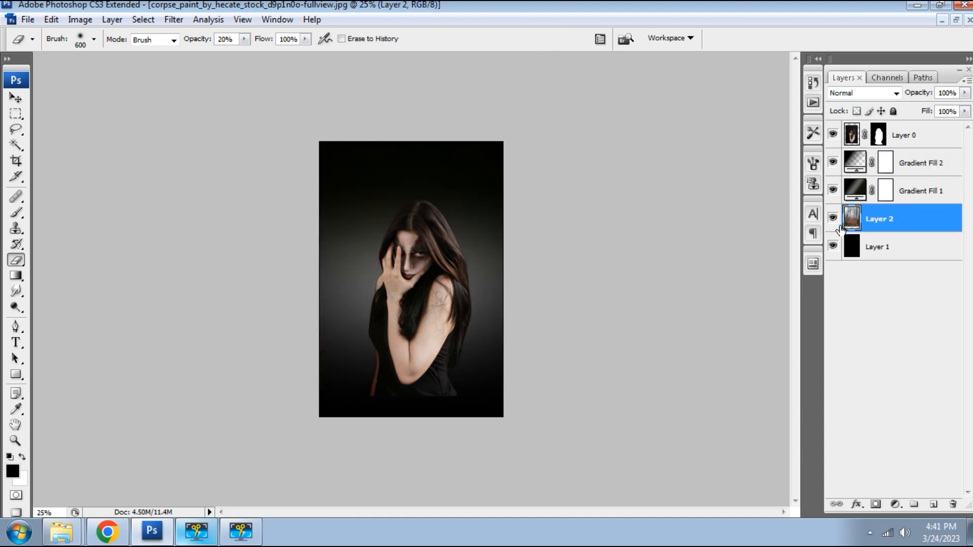
left_click(834, 192)
left_click(935, 172)
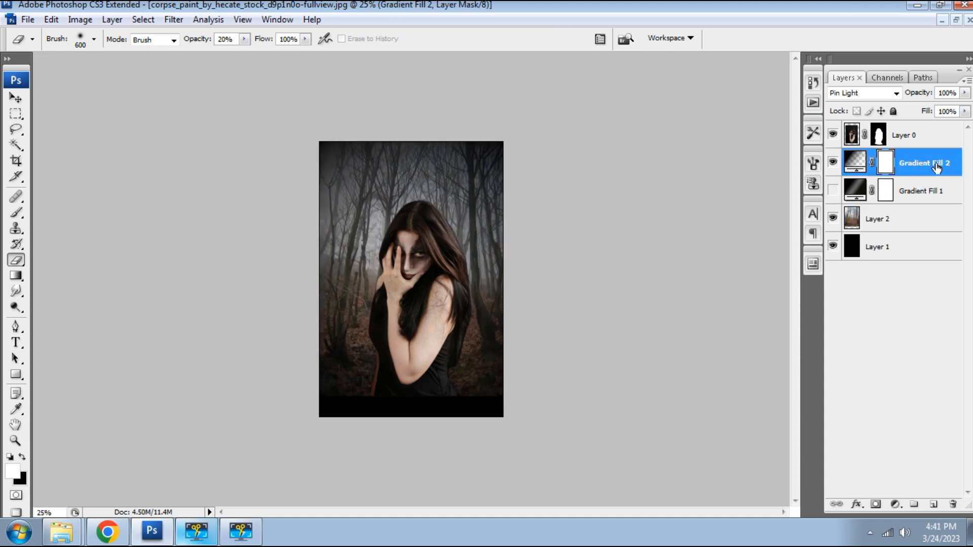
key("ctrl+bracketleft")
left_click(834, 164)
left_click(835, 165)
- Show Gradient Fill 1 and set its blend mode to Color Dodge after comparing other modes
left_click(856, 166)
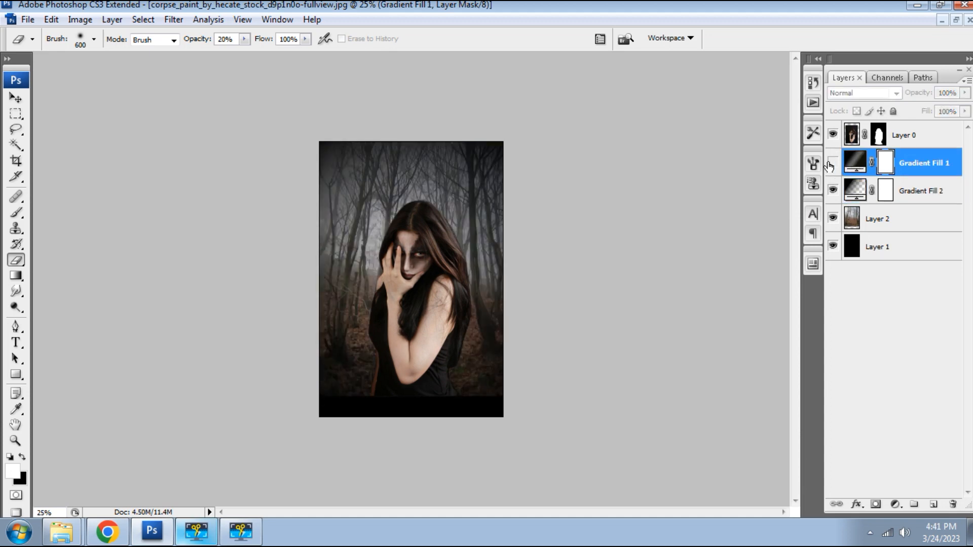
left_click(834, 163)
left_click(847, 92)
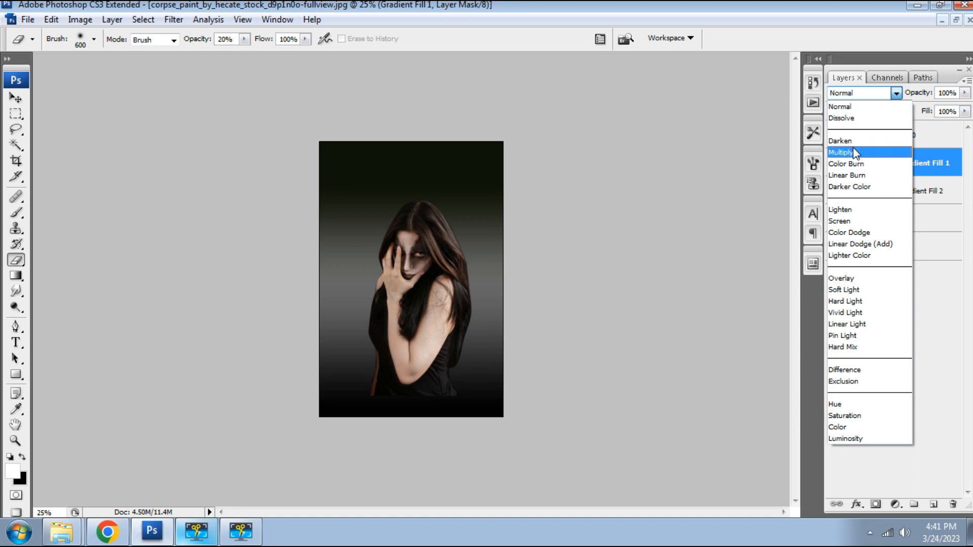
left_click(851, 163)
key("Down")
key("Down")
key("Down")
key("Down")
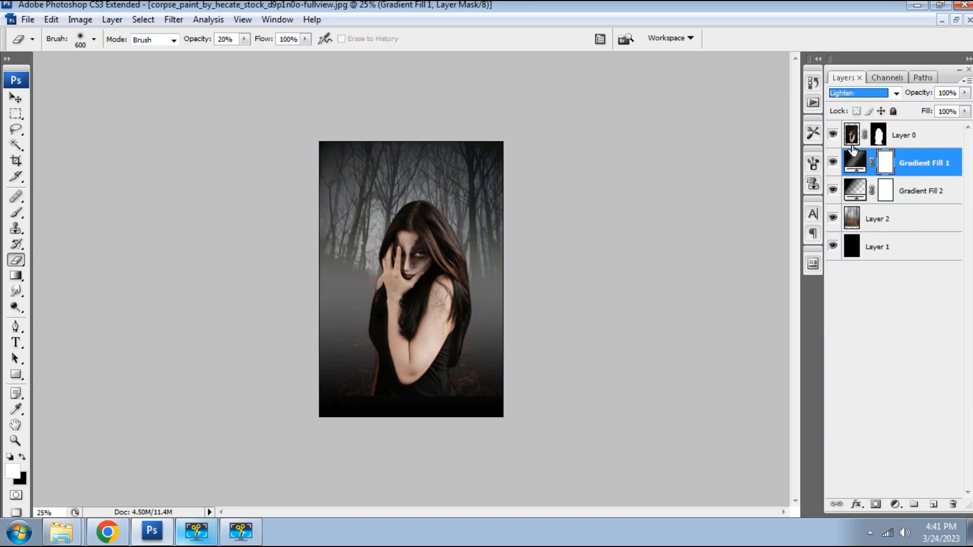
key("Down")
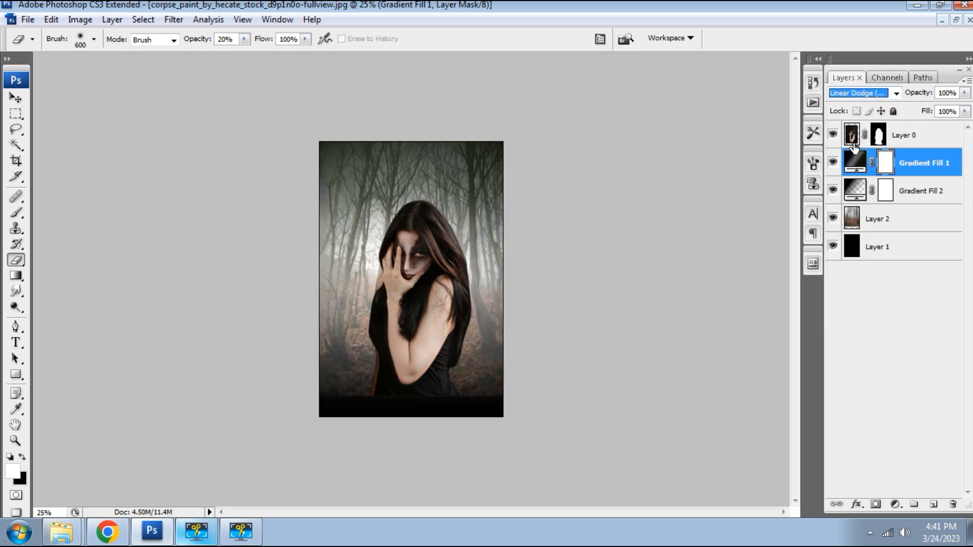
key("Up")
key("ctrl+plus")
key("ctrl+plus")
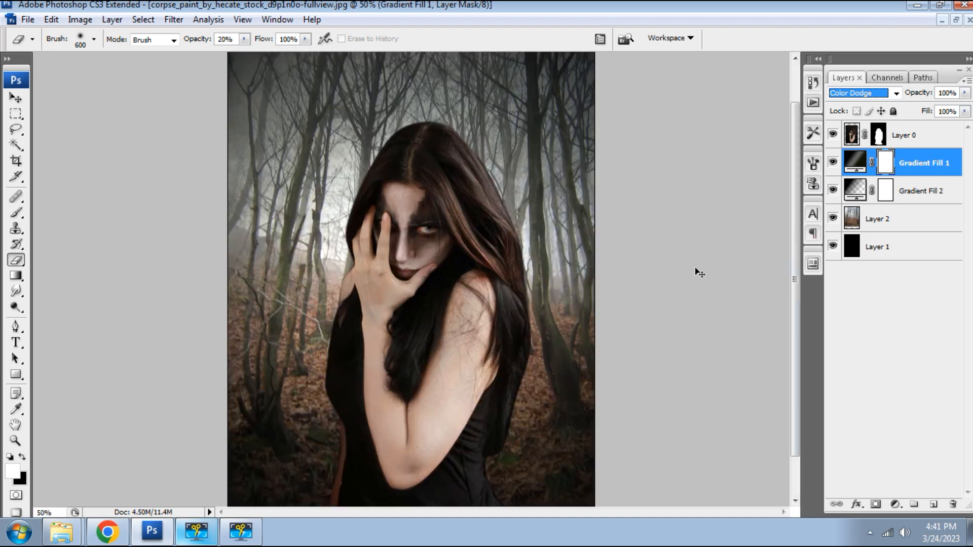
- Fade the lower edge of the forest on Layer 2 into the black strip using the Eraser at 20% opacity, brush sizes 500 and 600
key("ctrl+minus")
key("ctrl+minus")
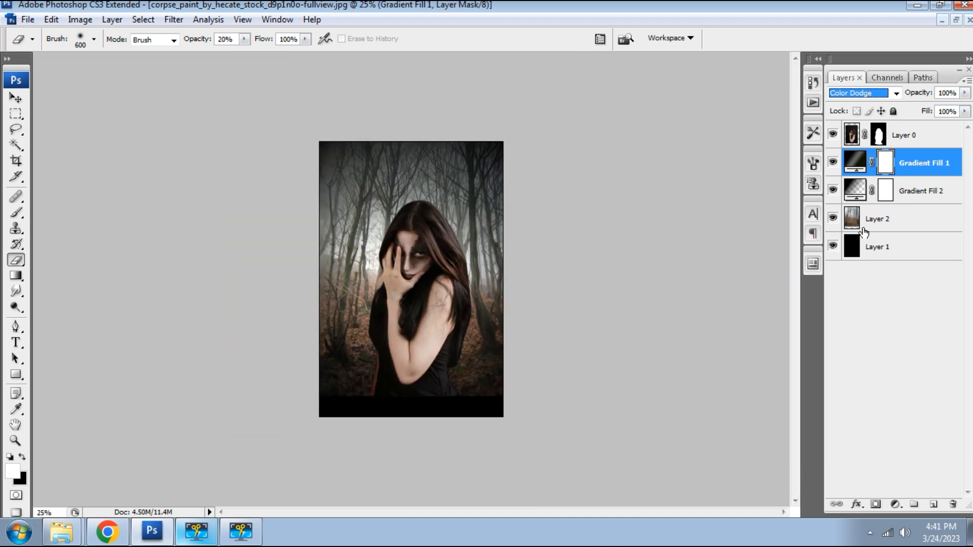
left_click(864, 234)
key("x")
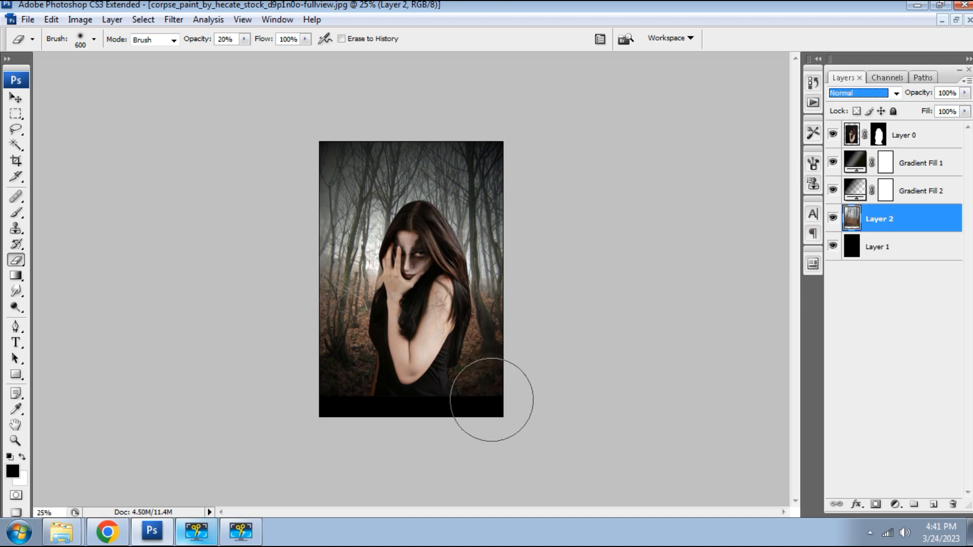
key("bracketleft")
key("bracketleft")
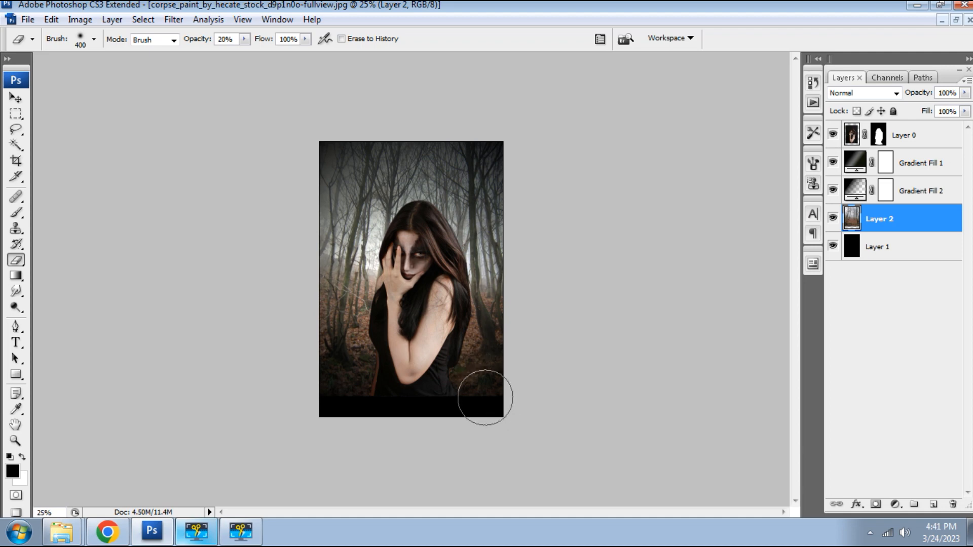
key("bracketright")
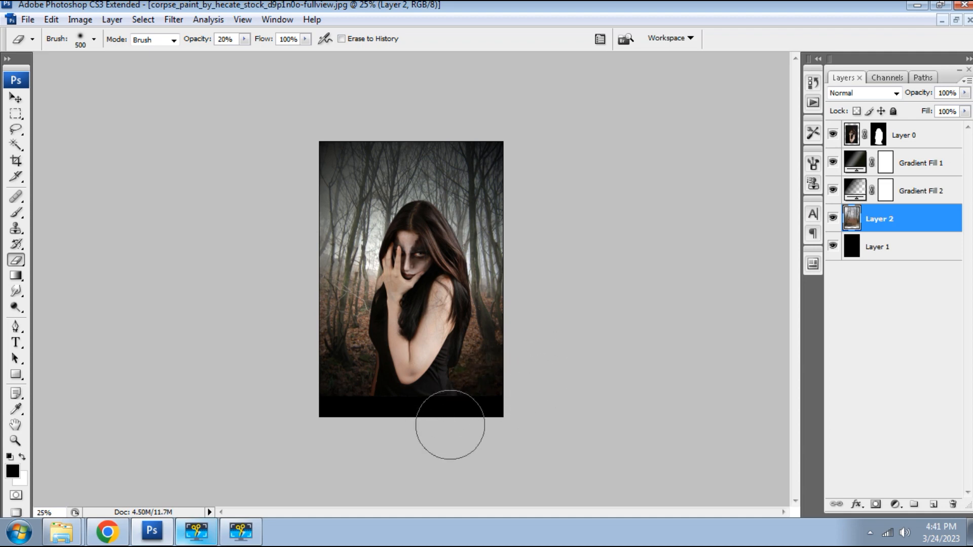
mouse_move(419, 427)
left_mouse_down()
mouse_move(321, 424)
mouse_move(298, 406)
left_mouse_up()
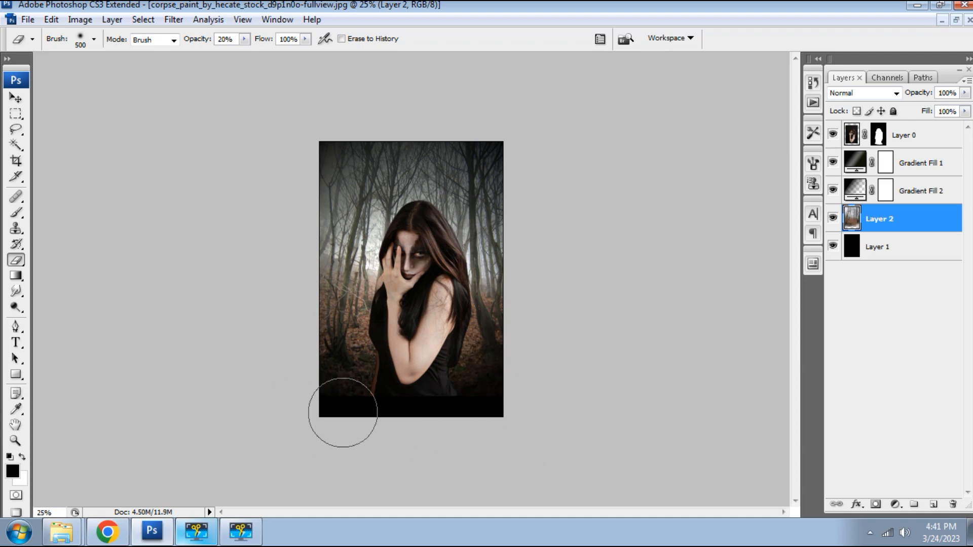
key("bracketright")
mouse_move(337, 420)
left_mouse_down()
mouse_move(460, 410)
mouse_move(509, 364)
mouse_move(330, 411)
mouse_move(269, 348)
mouse_move(361, 414)
mouse_move(476, 411)
mouse_move(469, 398)
mouse_move(322, 391)
mouse_move(369, 410)
mouse_move(498, 391)
left_mouse_up()
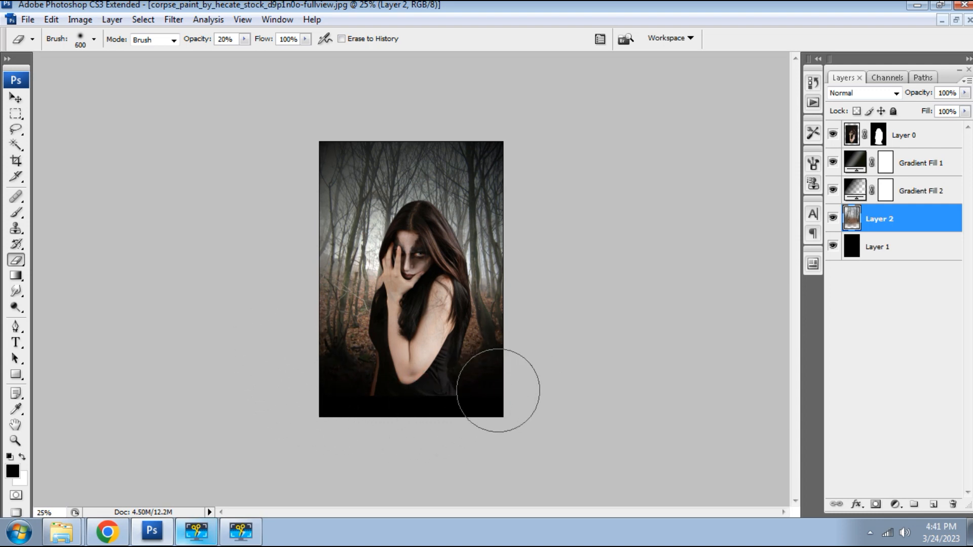
- Enlarge the forest on Layer 2 to about 103% with a rotation of about -0.9°, widen it slightly, and apply the transform
key("ctrl+t")
left_click_drag(511, 396, 517, 406)
left_click_drag(563, 350, 572, 349)
key("Left")
key("Left")
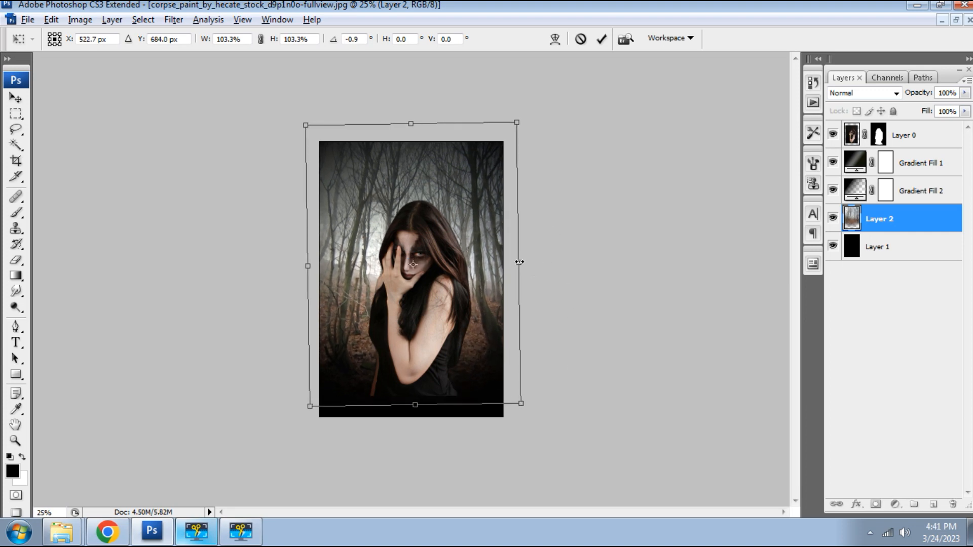
left_click_drag(523, 262, 526, 262)
key("Return")
key("e")
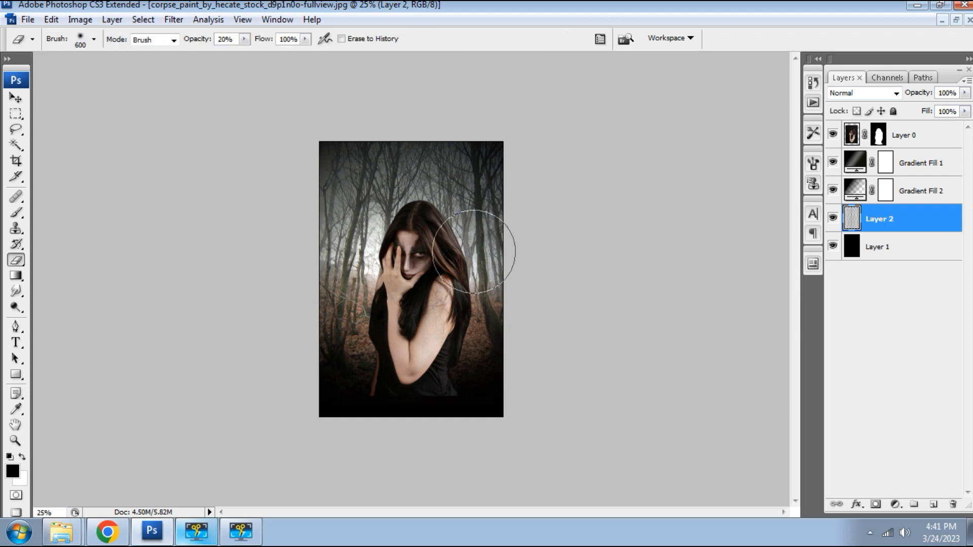
- Add a solid color fill layer above Layer 0 in a very dark reddish brown
left_click(934, 141)
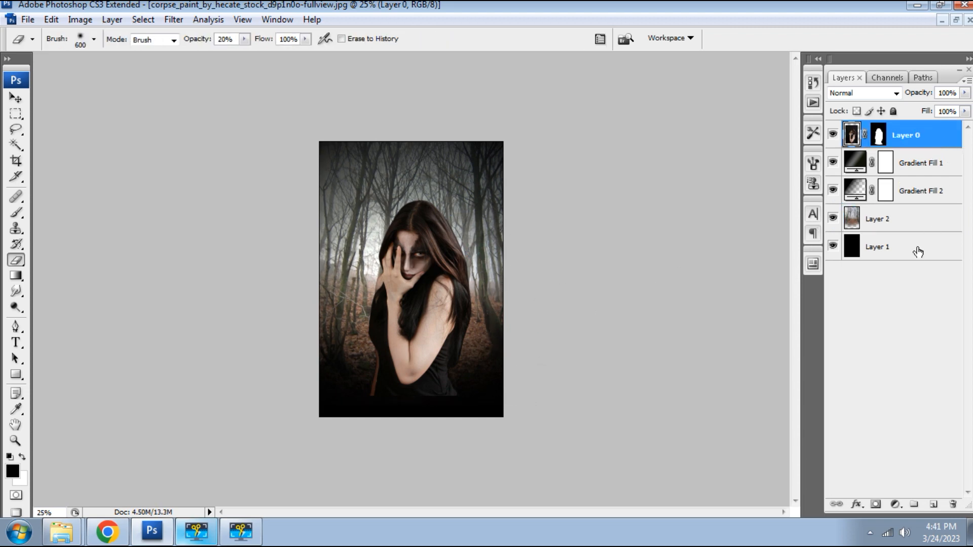
left_click(896, 504)
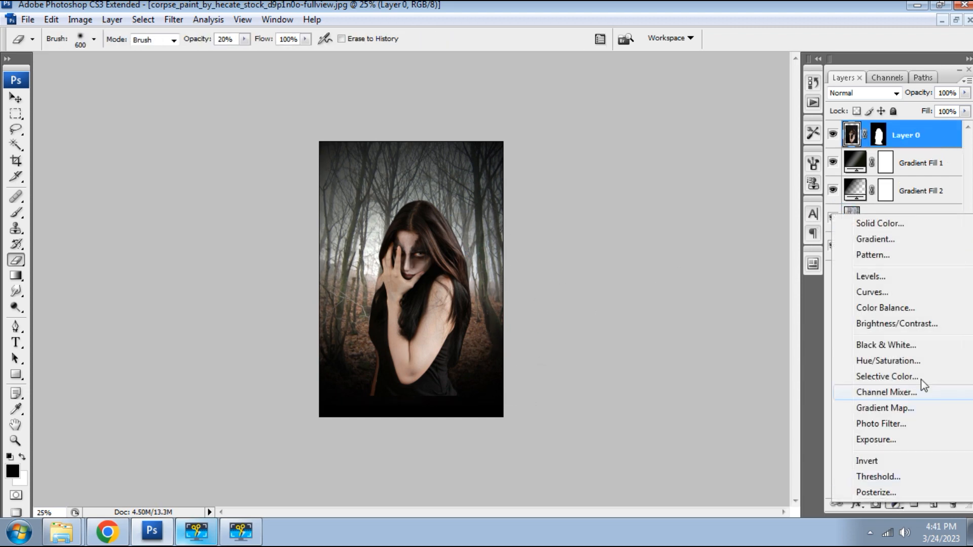
left_click(895, 224)
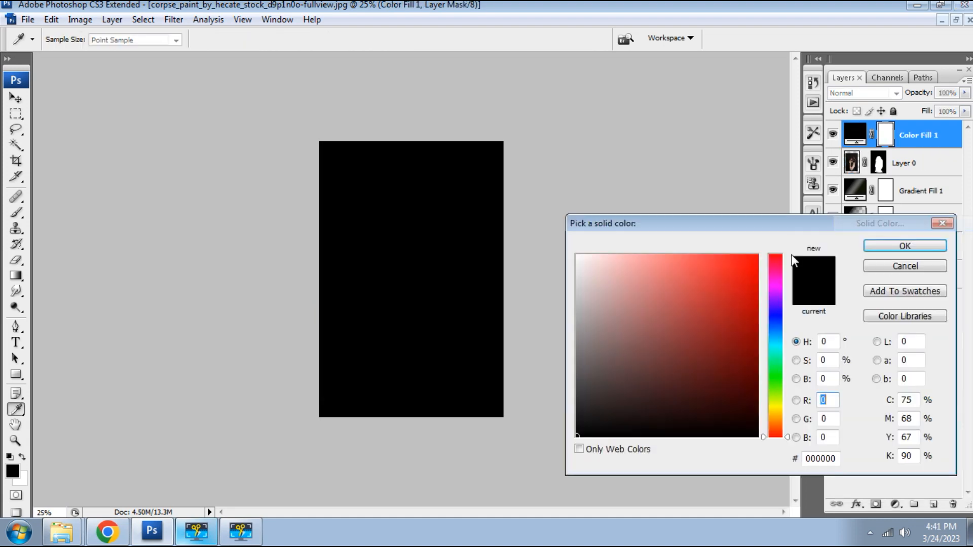
left_click_drag(774, 415, 775, 430)
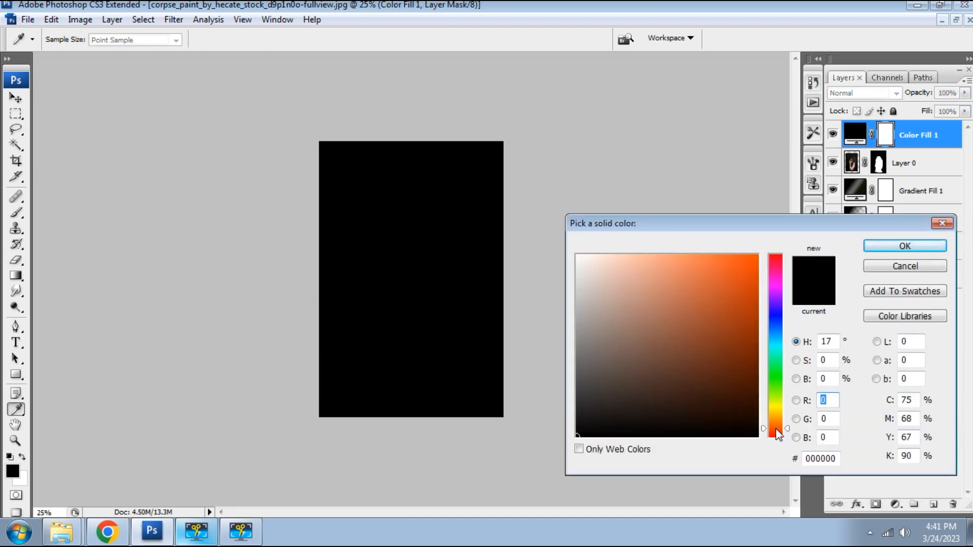
left_click_drag(757, 386, 755, 409)
key("Return")
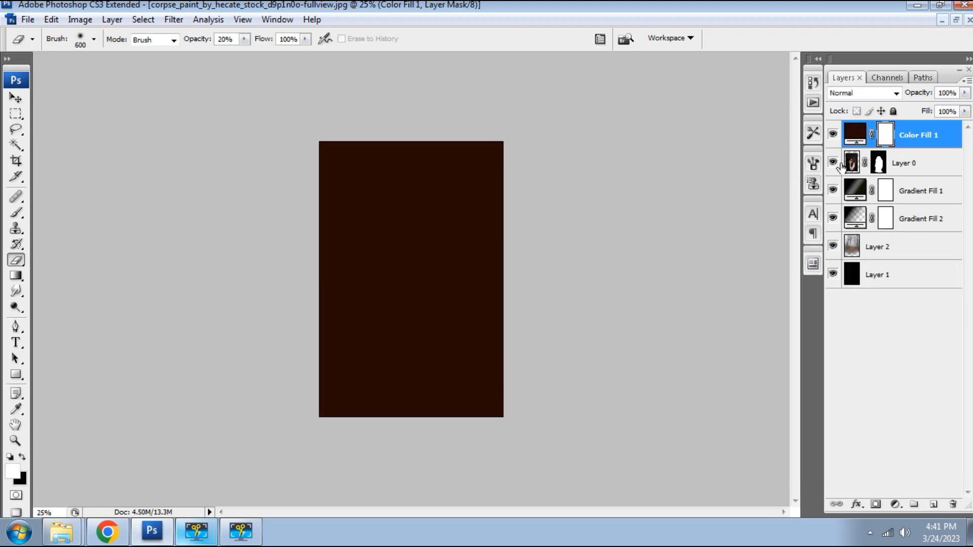
- Lower the fill of Color Fill 1 to 68% so the woman shows through
left_click(965, 111)
left_click(942, 128)
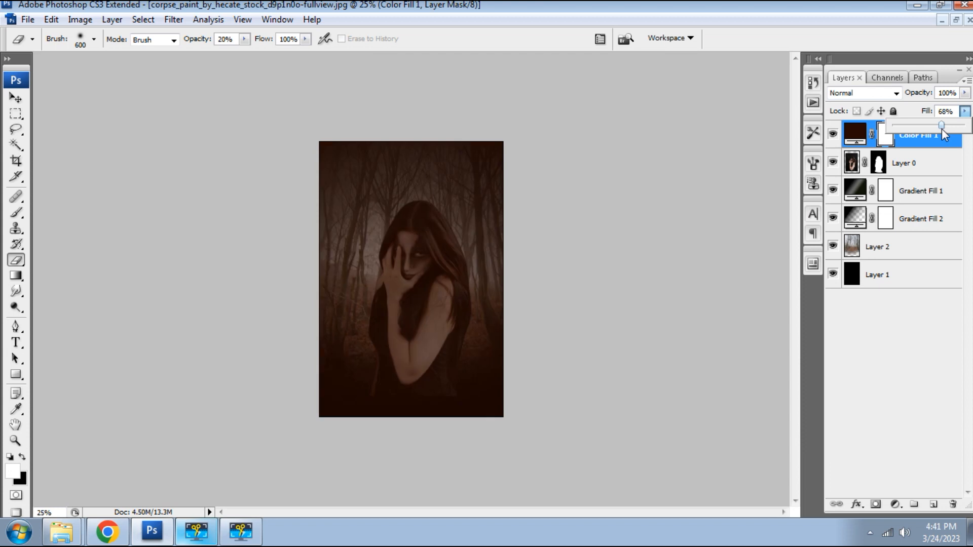
left_click(858, 139)
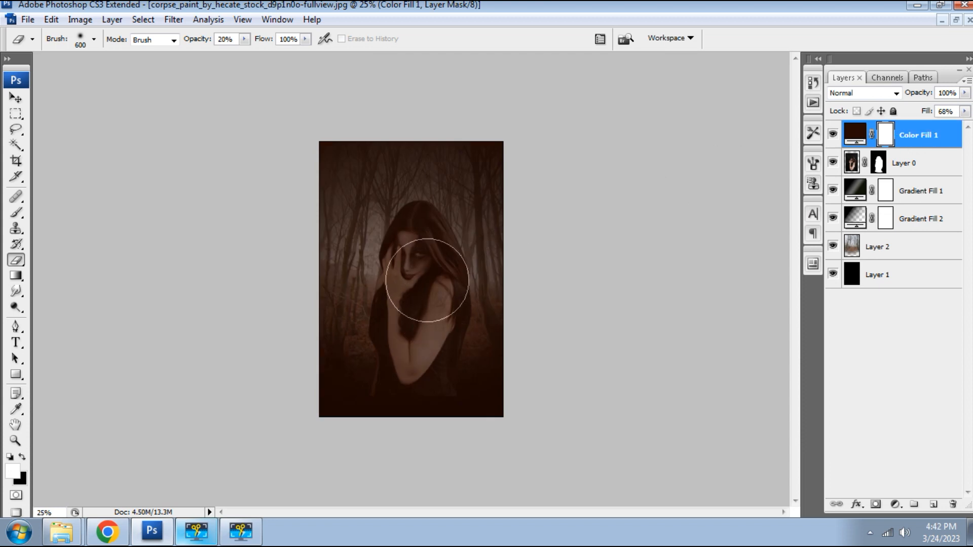
key("Return")
- Erase the mask of Color Fill 1 softly over the woman with the Eraser at 32% opacity, varying the brush size
left_click(245, 40)
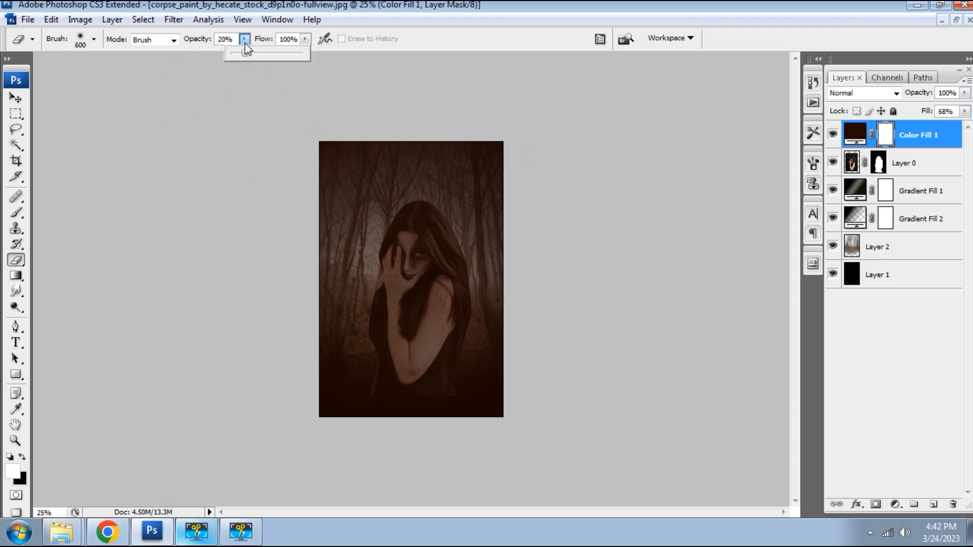
left_click(347, 211)
key("bracketleft")
key("bracketleft")
key("bracketright")
mouse_move(423, 239)
left_mouse_down()
mouse_move(412, 293)
mouse_move(415, 254)
mouse_move(417, 282)
mouse_move(416, 257)
mouse_move(432, 259)
mouse_move(442, 284)
mouse_move(434, 309)
mouse_move(450, 328)
mouse_move(451, 301)
left_mouse_up()
key("bracketleft")
key("bracketleft")
key("bracketleft")
mouse_move(445, 259)
left_mouse_down()
mouse_move(422, 223)
mouse_move(424, 244)
mouse_move(393, 289)
mouse_move(393, 262)
mouse_move(384, 378)
mouse_move(433, 364)
mouse_move(410, 365)
mouse_move(440, 309)
mouse_move(428, 321)
mouse_move(405, 268)
mouse_move(421, 305)
mouse_move(422, 259)
mouse_move(419, 310)
left_mouse_up()
key("bracketright")
key("bracketright")
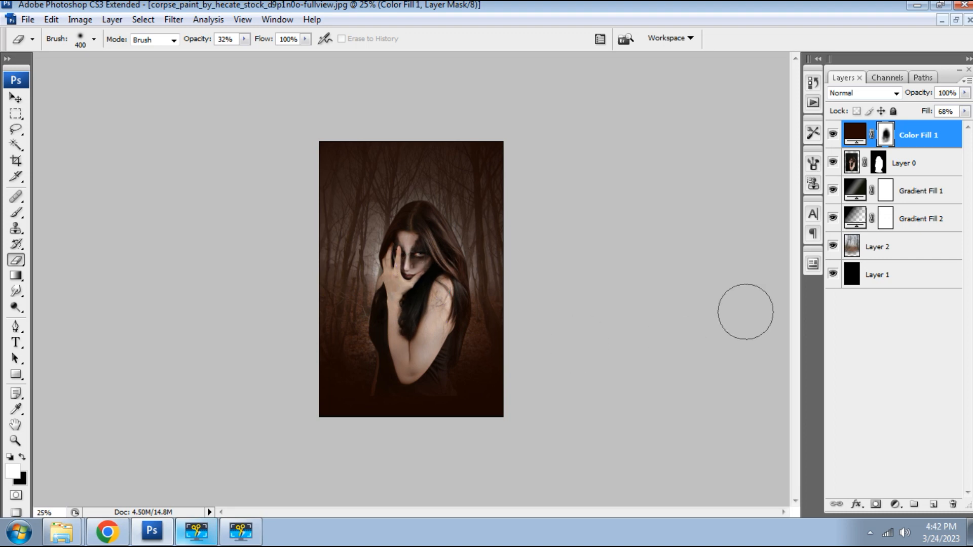
- Raise the fill of Color Fill 1 to 100% and set its blend mode to Soft Light
left_click(964, 112)
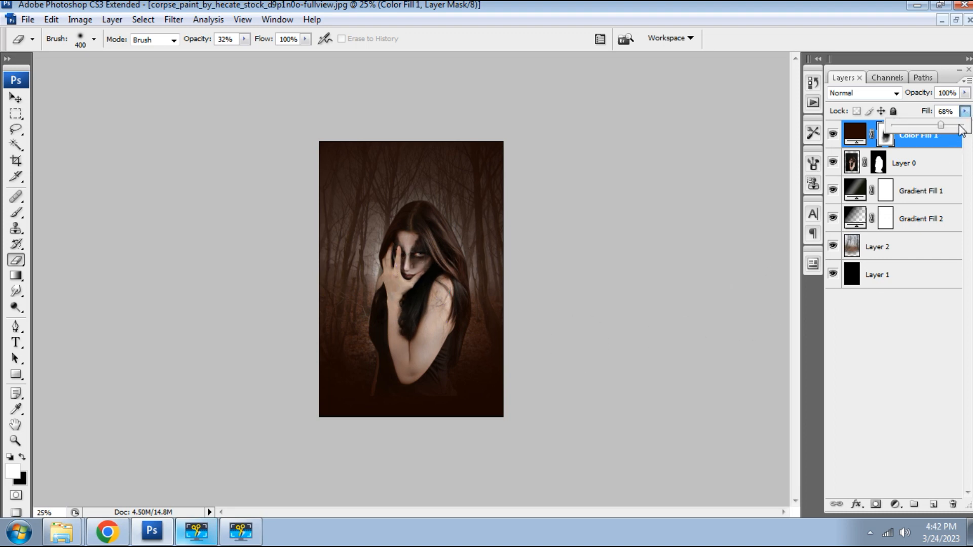
left_click_drag(961, 130, 963, 130)
key("ctrl+plus")
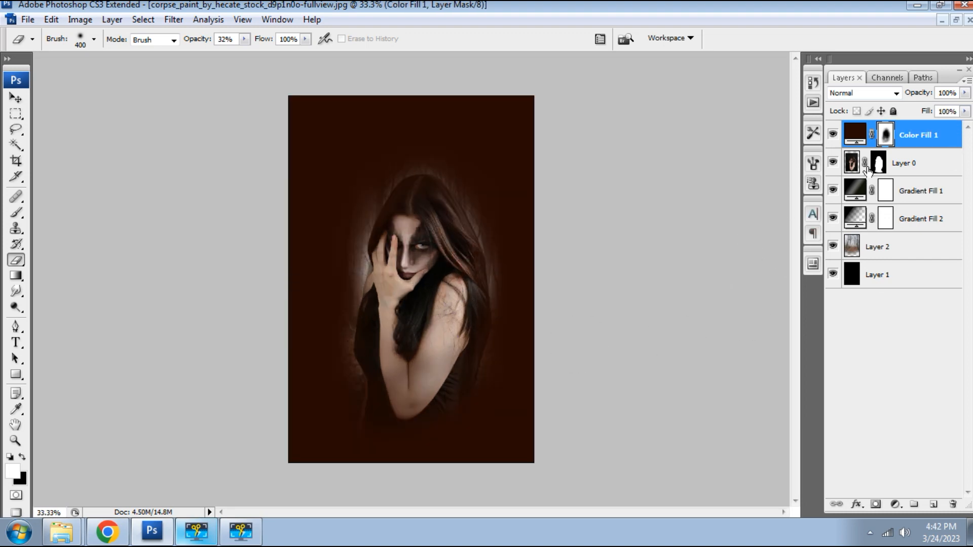
left_click(861, 93)
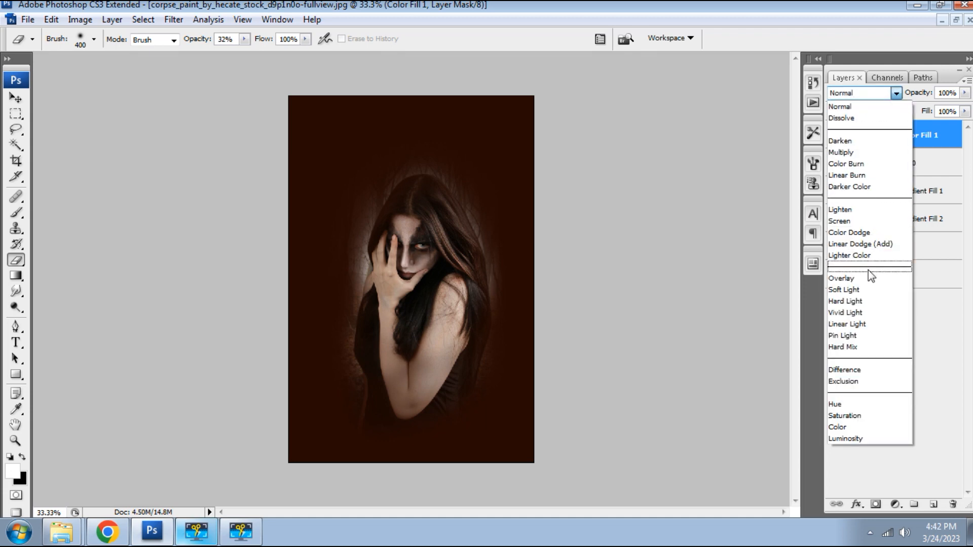
left_click(844, 289)
left_click(832, 218)
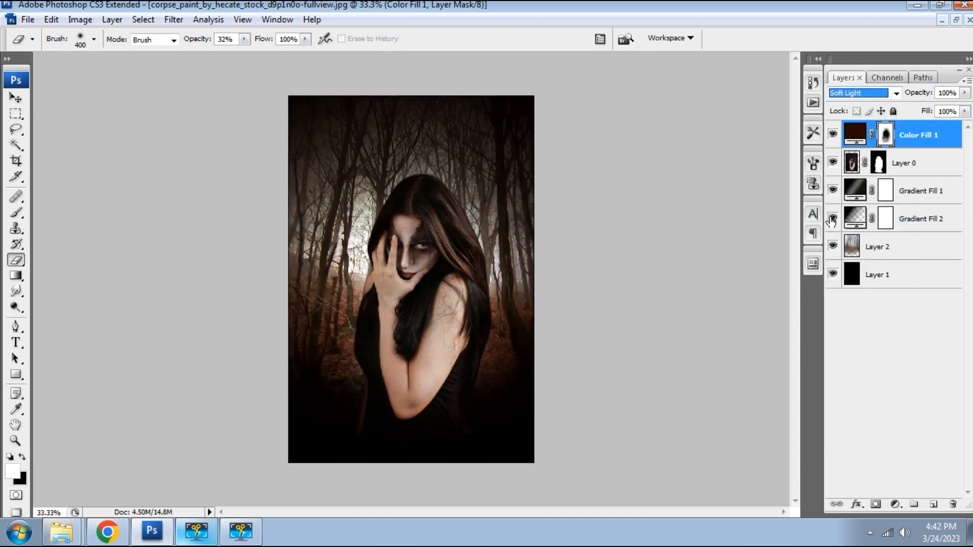
- Compare the image with and without Color Fill 1 and set that layer's fill to 84%
left_click(834, 135)
left_click(835, 134)
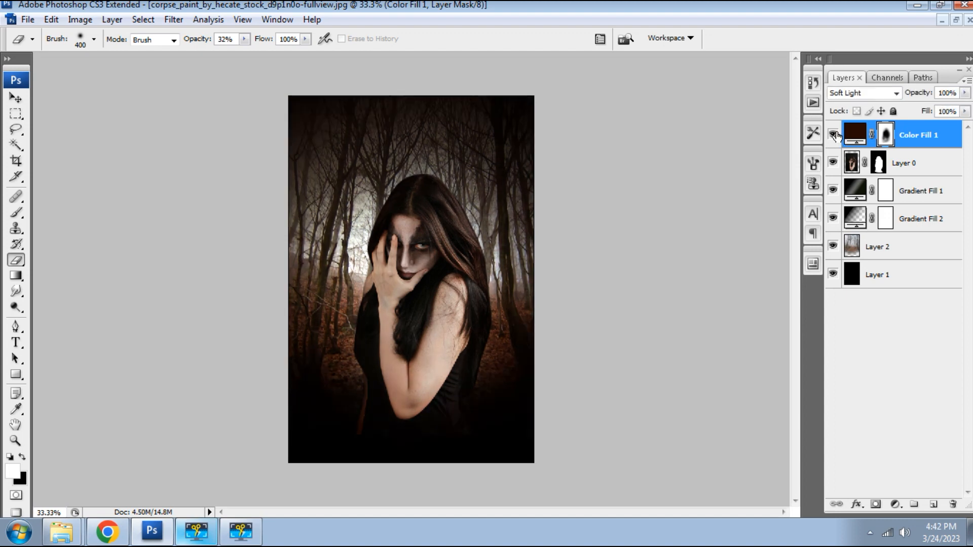
left_click(965, 112)
left_click(951, 126)
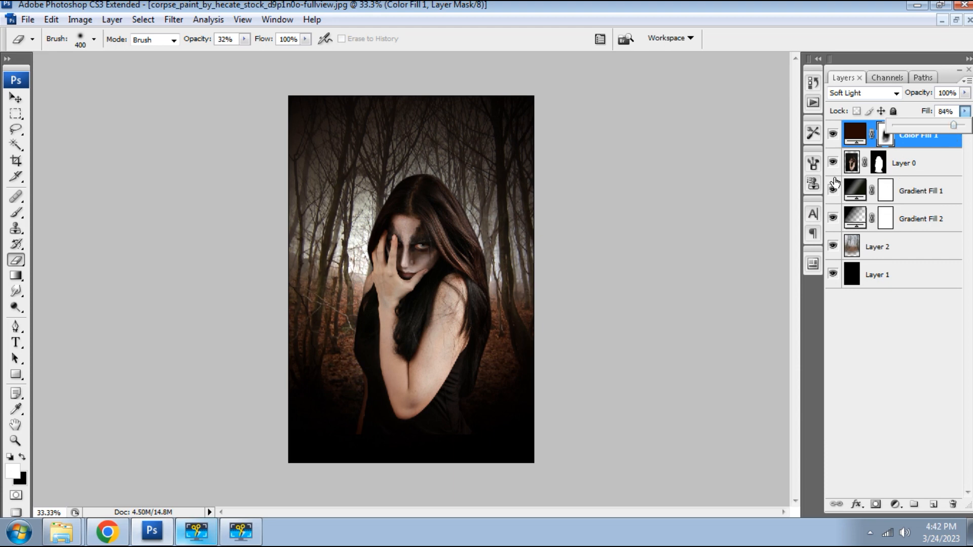
- Add a linear black-to-transparent gradient fill at 90° and 77% scale above Color Fill 1, shifted down to the image's lower edge
left_click(902, 508)
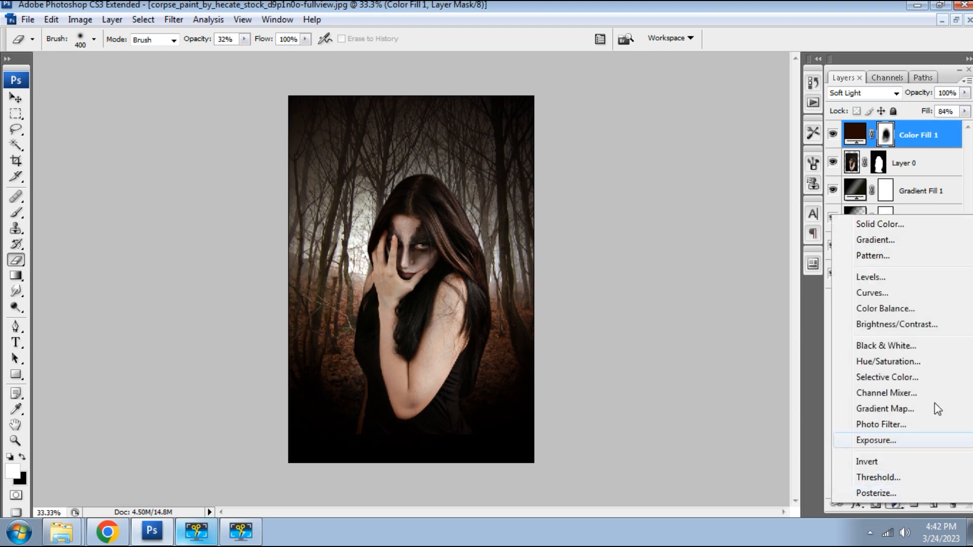
left_click(897, 245)
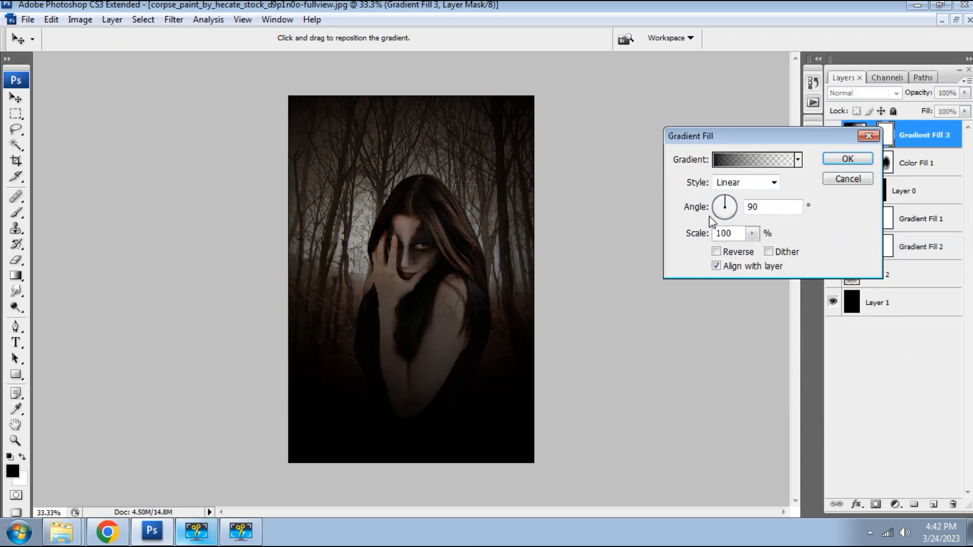
left_click_drag(492, 351, 492, 455)
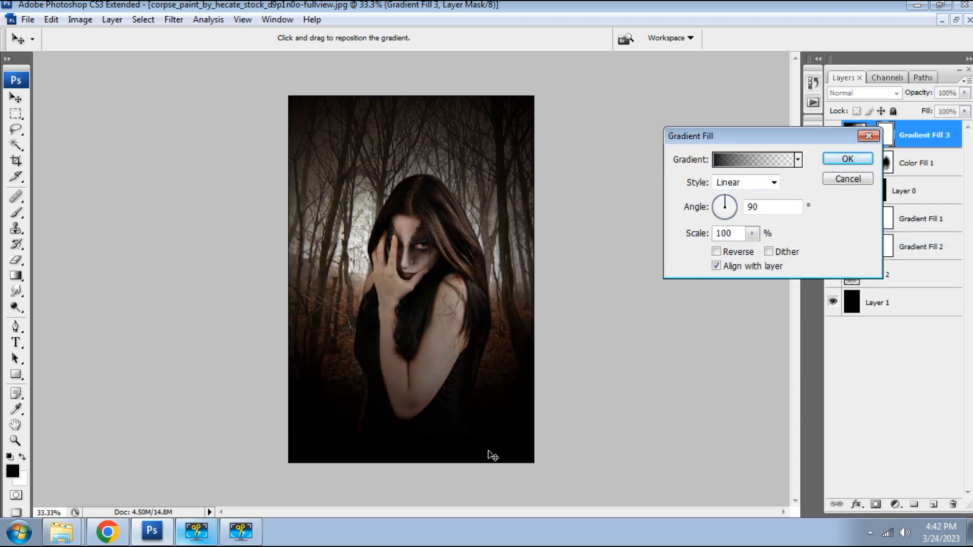
left_click(752, 234)
left_click_drag(754, 250, 740, 251)
left_click_drag(540, 316, 462, 446)
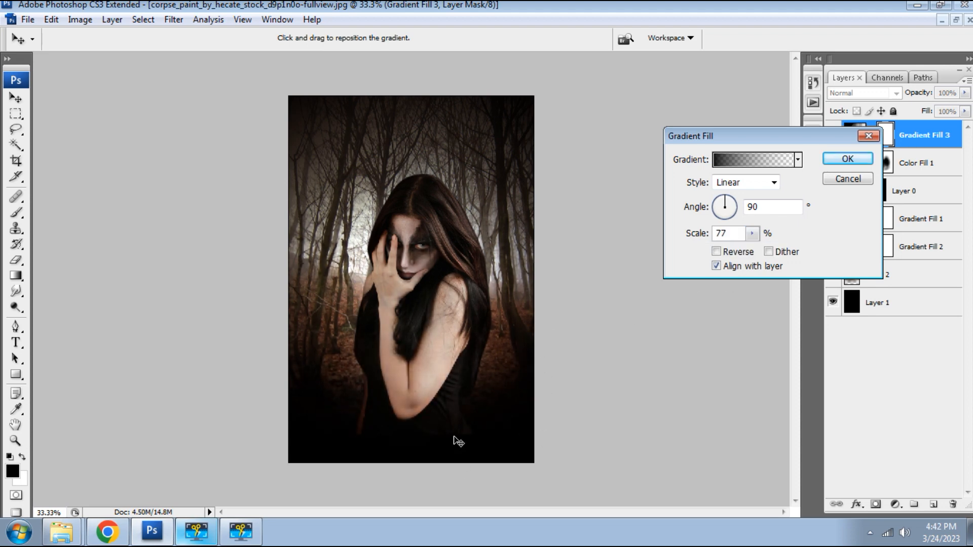
left_click(848, 160)
key("e")
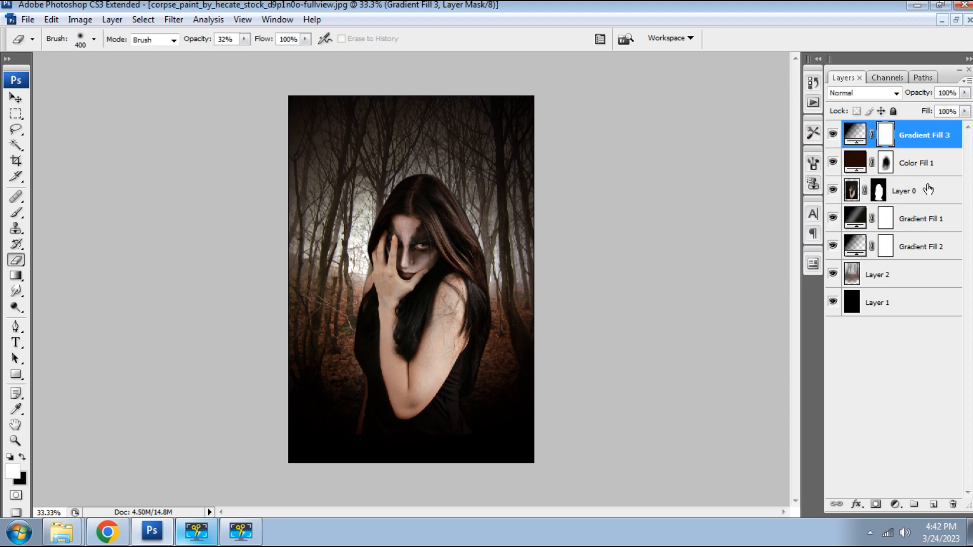
- Scale the woman on Layer 0 up to 110.8% and apply the transform
left_click(928, 189)
key("x")
key("ctrl+t")
left_click_drag(515, 431, 525, 450)
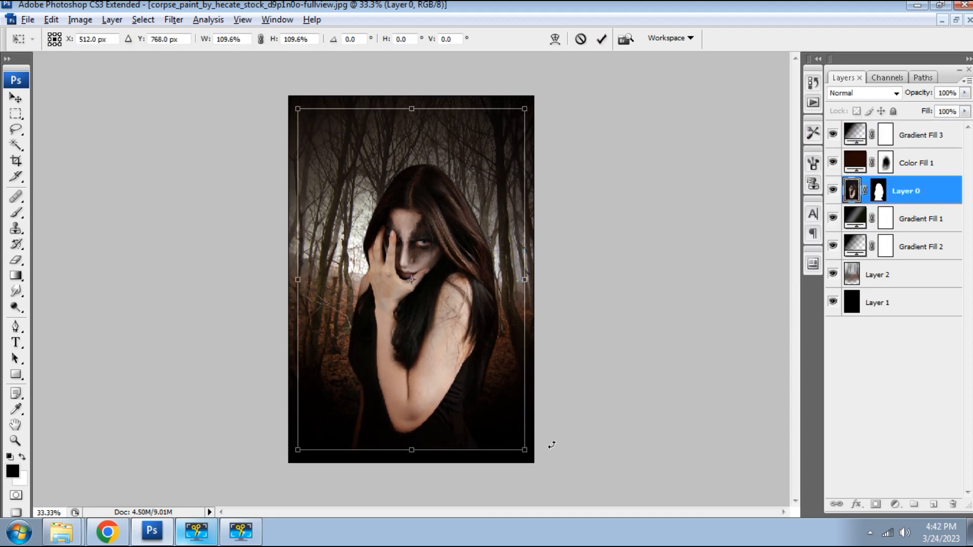
key("ctrl+minus")
left_click_drag(327, 155, 323, 156)
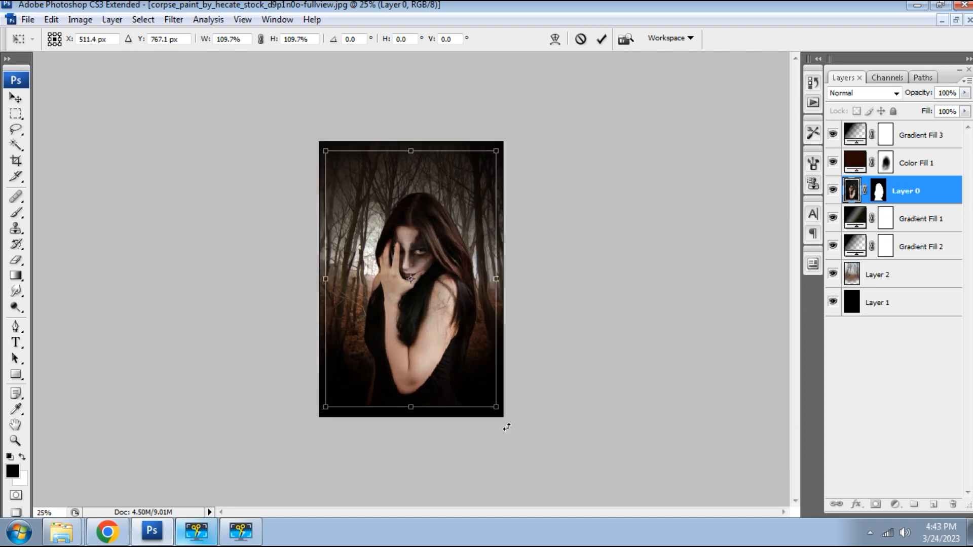
left_click_drag(496, 409, 495, 414)
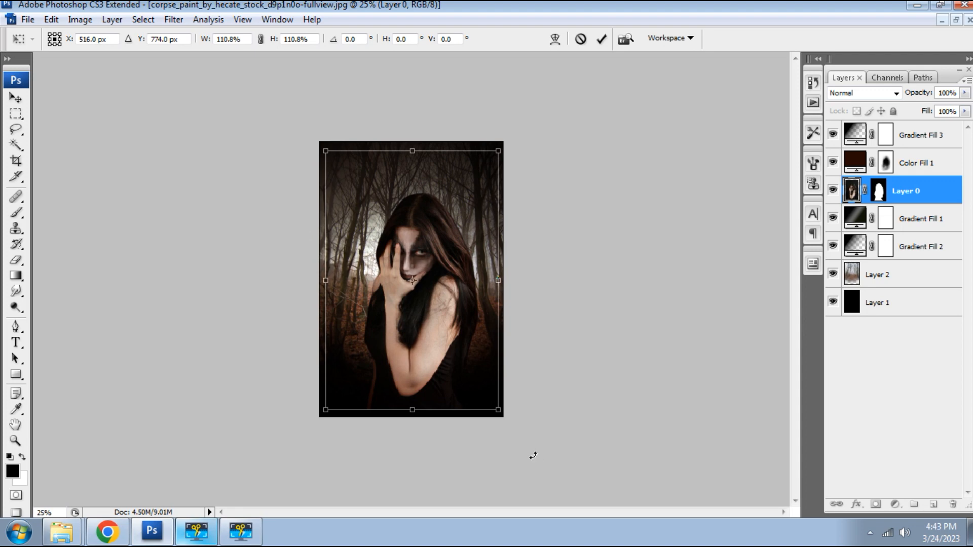
key("Return")
key("e")
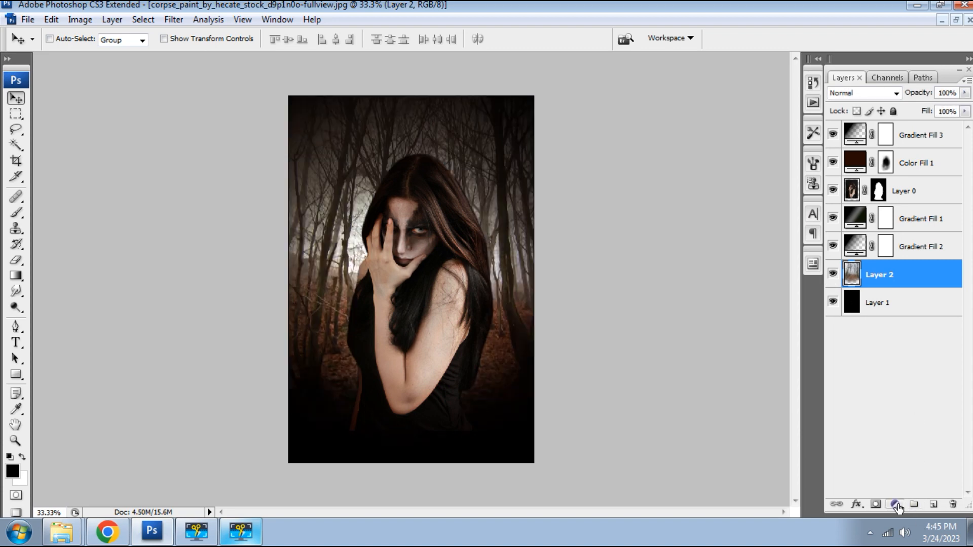
- Add a linear gradient fill above Layer 2 using the Yellow, Violet preset at 90° and 100% scale, with its colors reversed
left_click(896, 505)
left_click(883, 242)
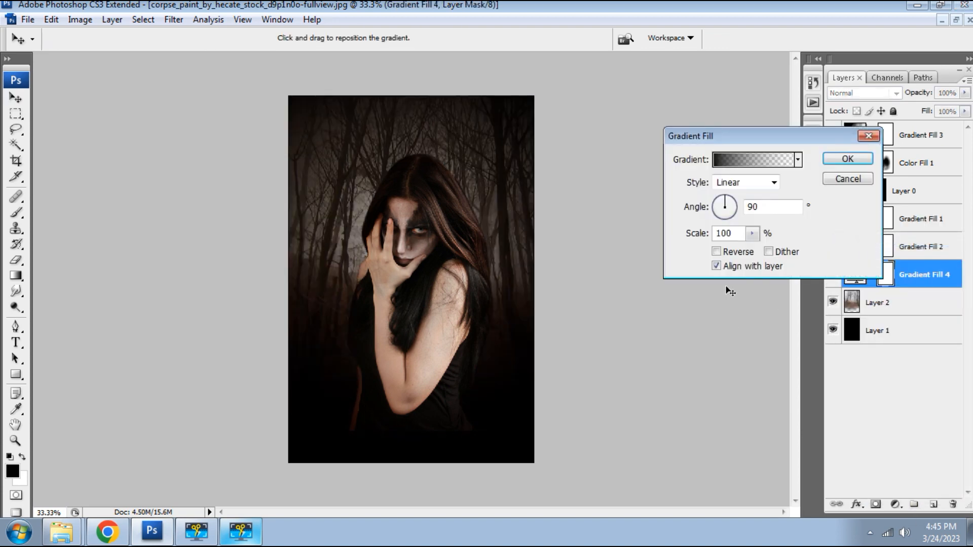
left_click(737, 162)
left_click_drag(815, 147, 814, 198)
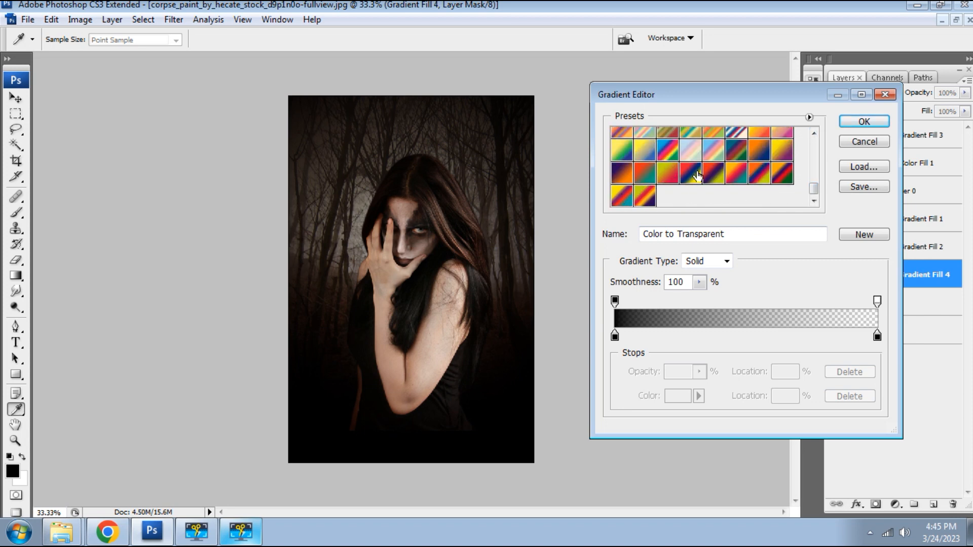
left_click(783, 154)
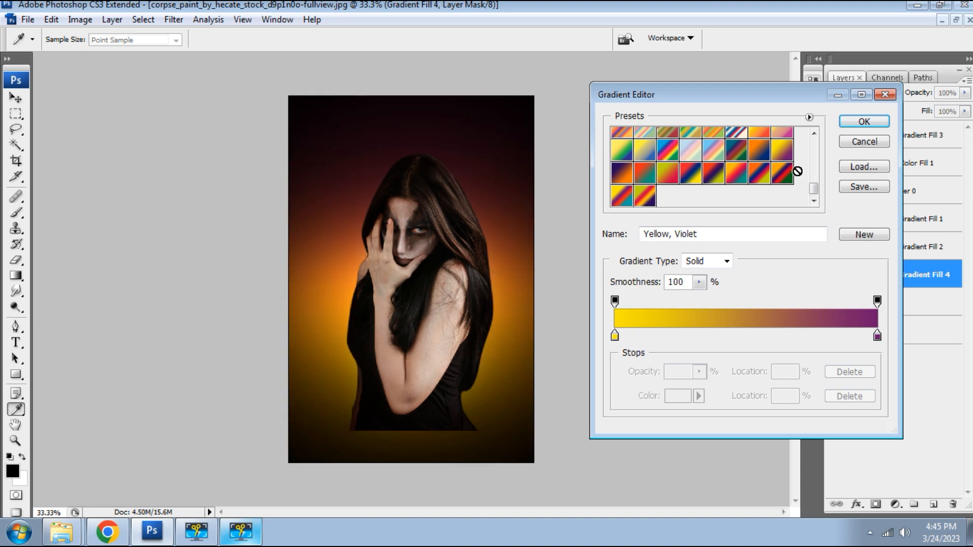
left_click(864, 122)
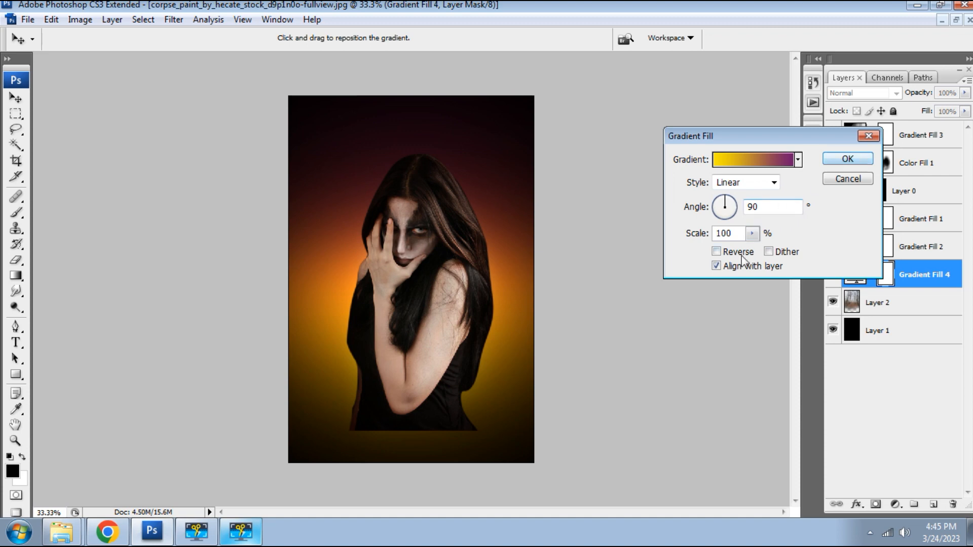
left_click(716, 252)
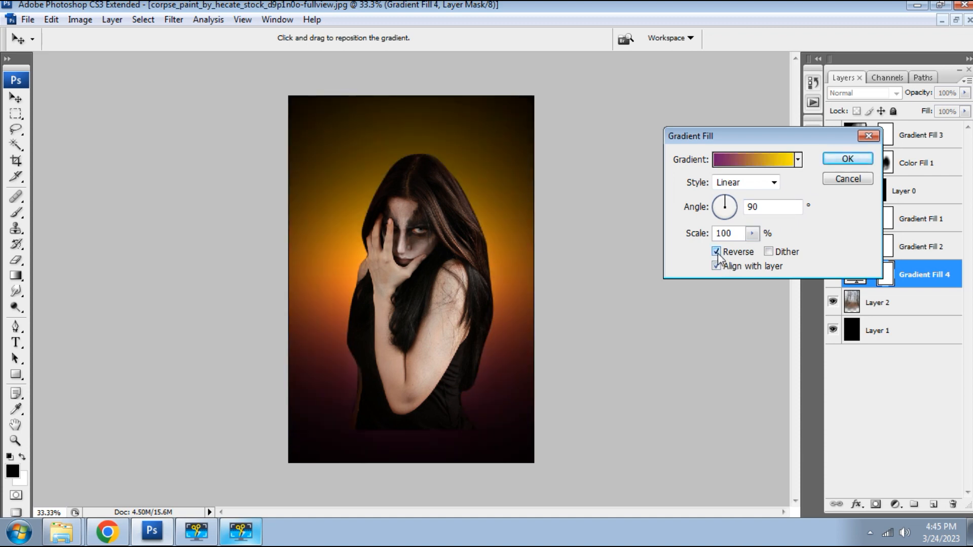
left_click(834, 159)
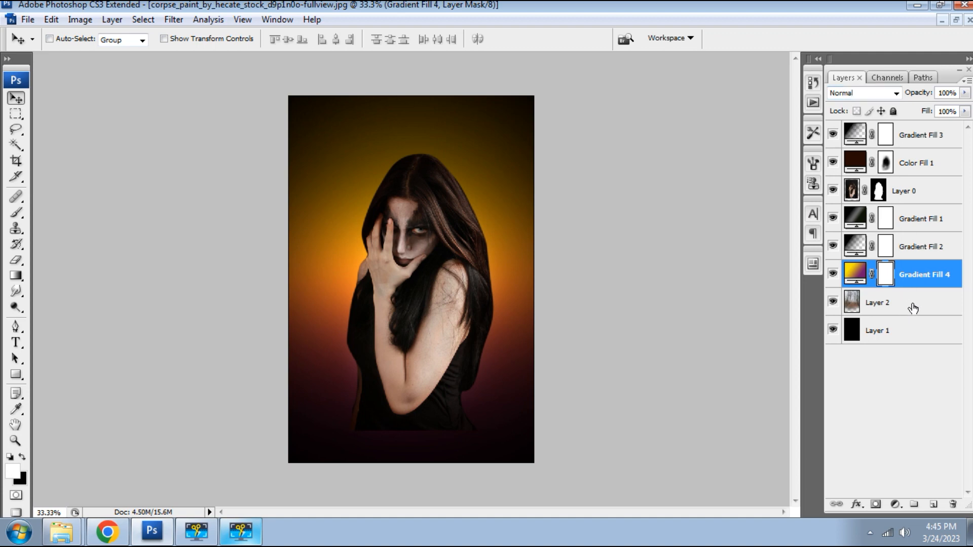
- Clip the yellow-violet gradient fill to Layer 2 and set its blend mode to Overlay
left_click(924, 291, "alt")
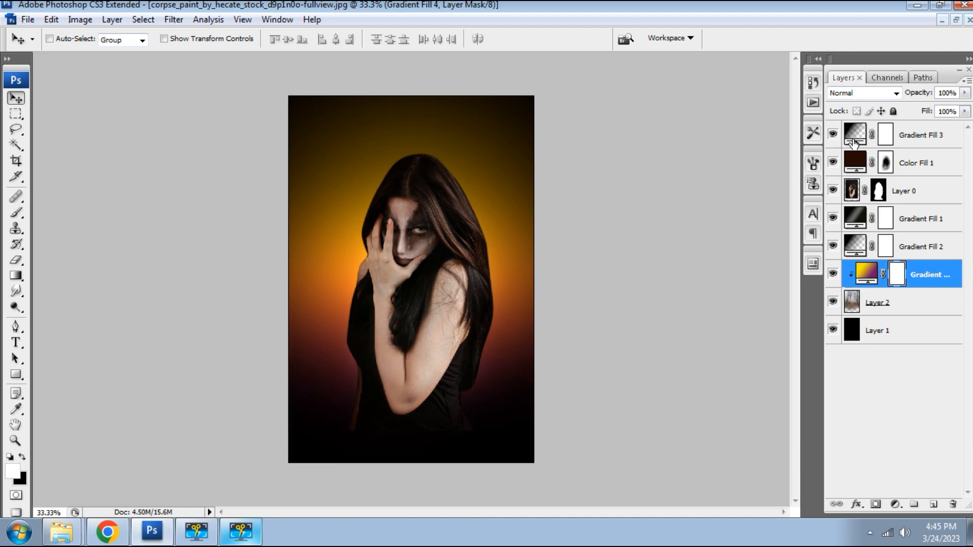
left_click(854, 94)
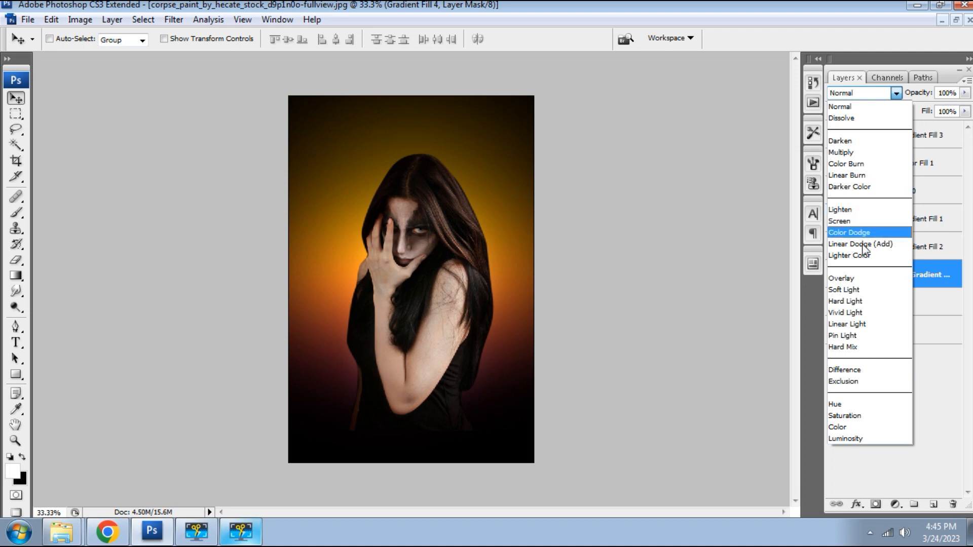
left_click(860, 282)
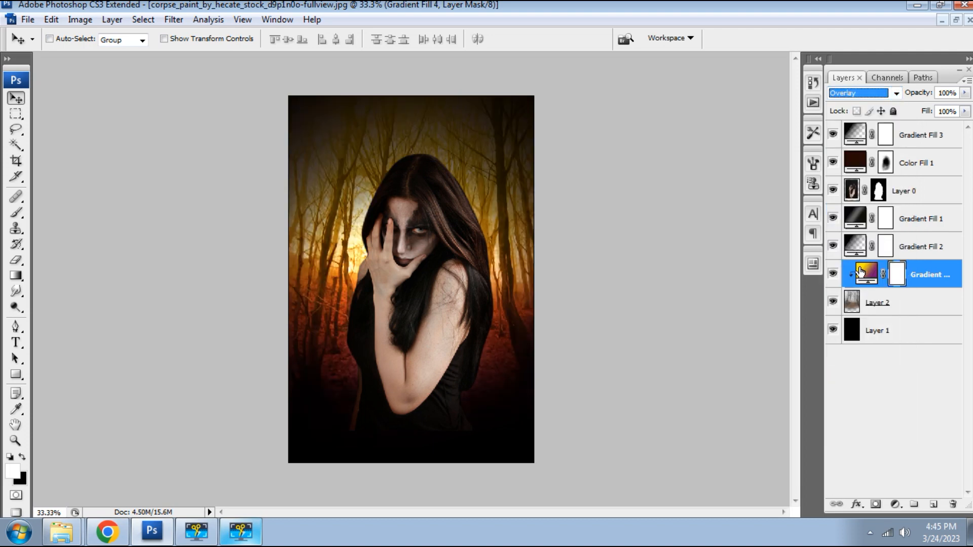
- Compare the image with and without the clipped yellow-violet gradient fill and reduce its Fill to about 43%
left_click(833, 276)
left_click(832, 276)
key("ctrl+plus")
left_click_drag(588, 285, 601, 333)
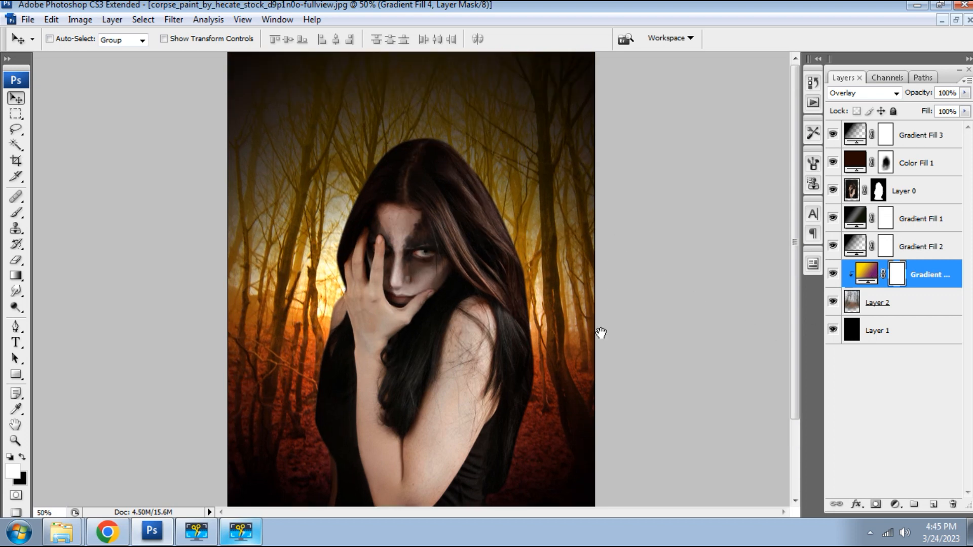
left_click(965, 111)
left_click(914, 127)
left_click_drag(915, 127, 923, 125)
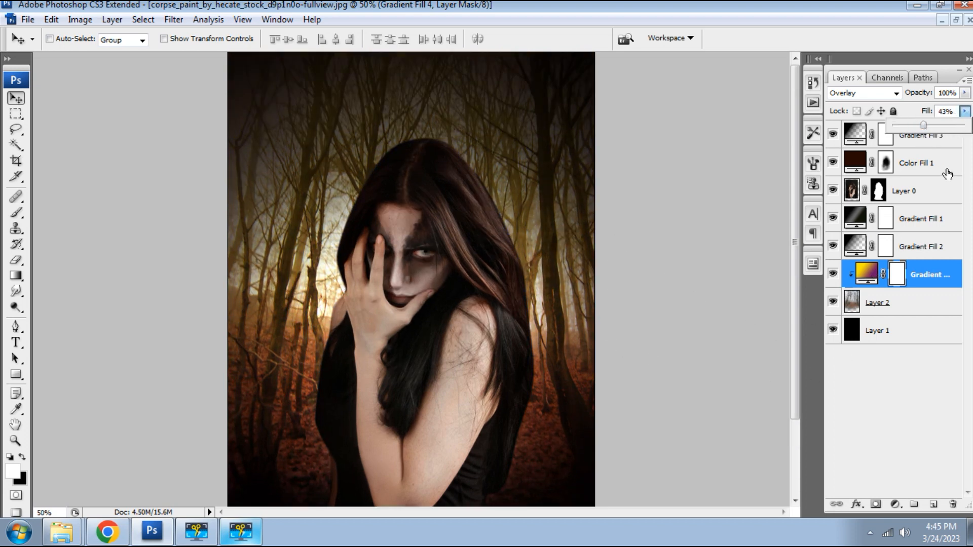
key("ctrl+minus")
left_click(964, 111)
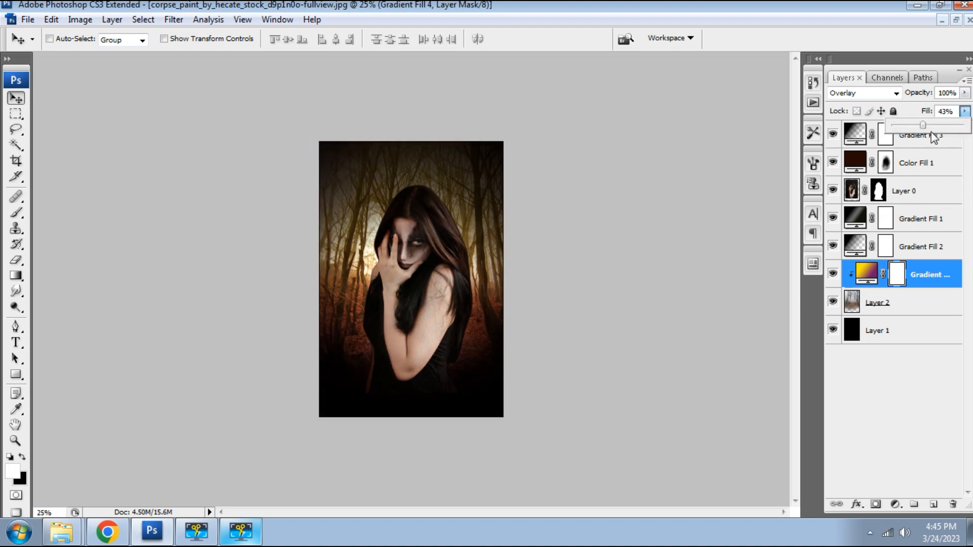
left_click_drag(912, 126, 922, 129)
- Start a Gaussian Blur on the forest background in Layer 2 and raise the radius to 5.0 pixels
left_click(852, 304)
left_click(173, 19)
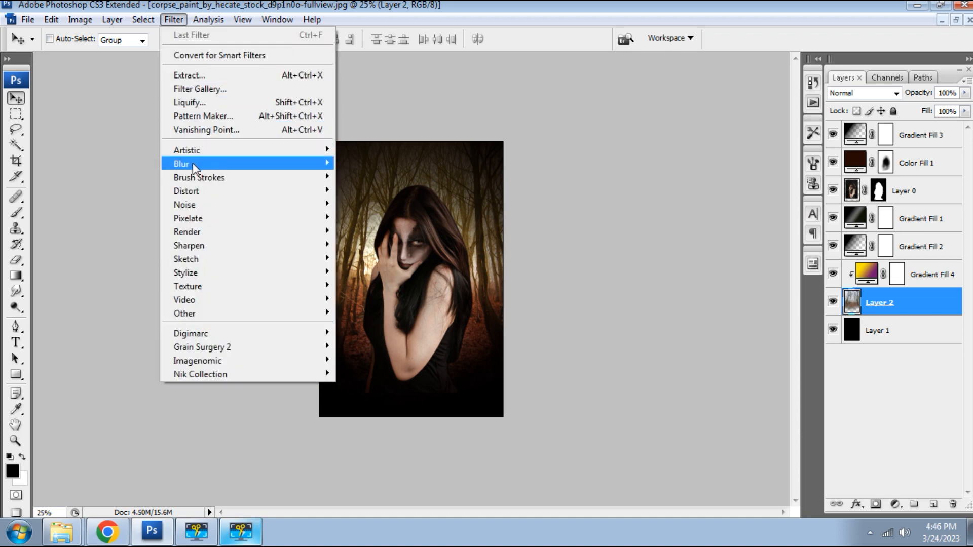
mouse_move(192, 164)
left_click(341, 215)
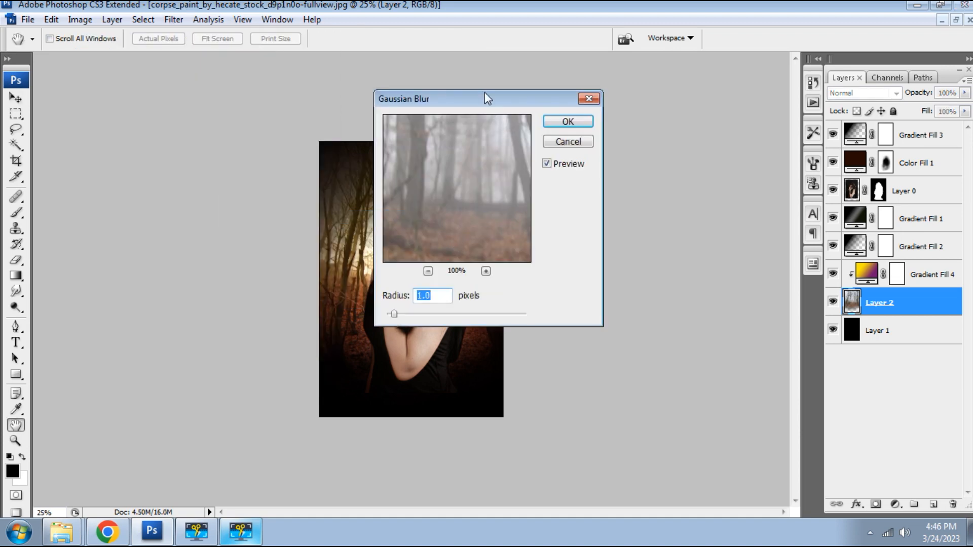
left_click_drag(484, 93, 611, 121)
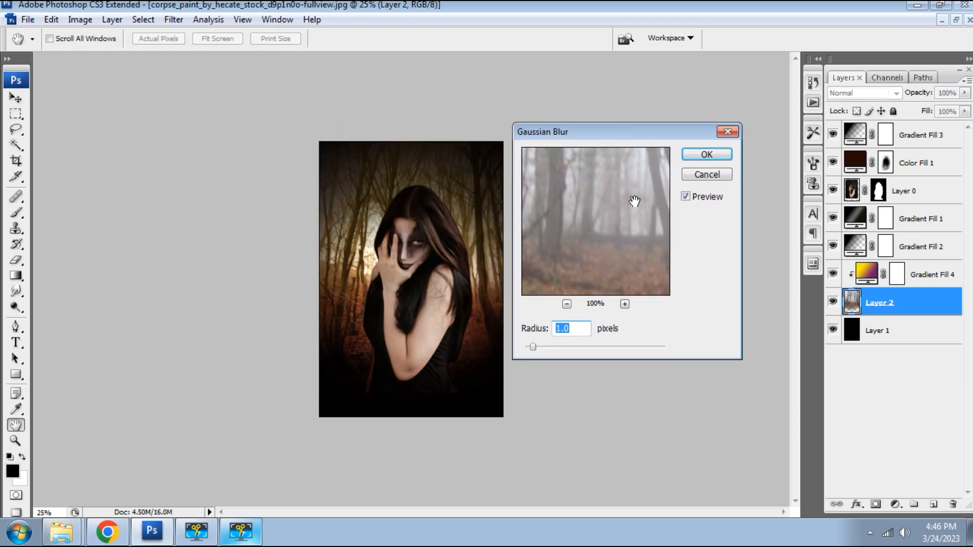
left_click(554, 348)
key("ctrl+plus")
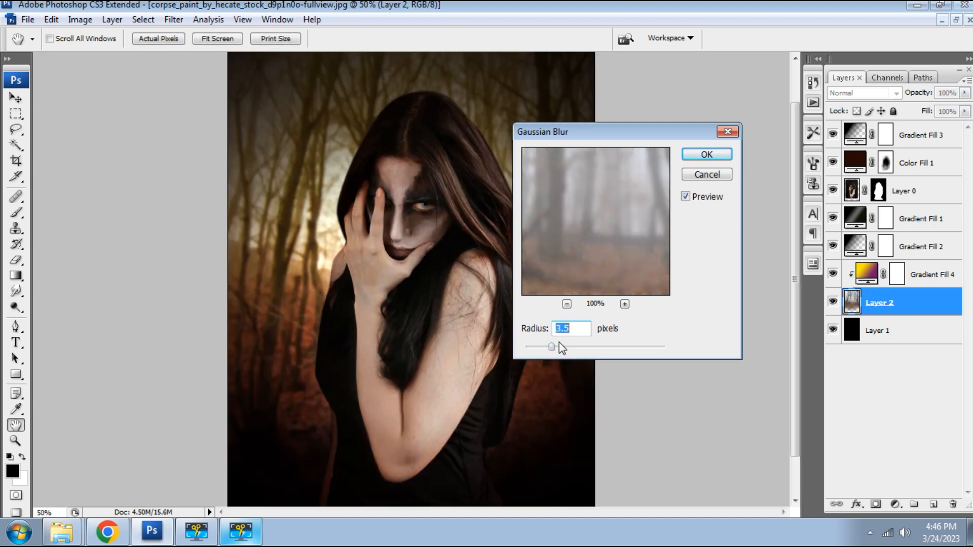
left_click_drag(624, 135, 765, 159)
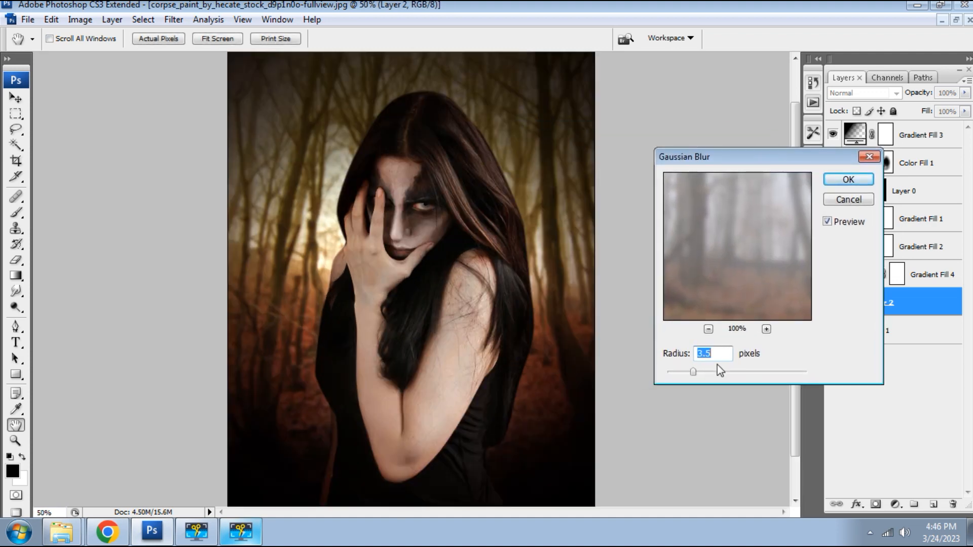
left_click_drag(697, 371, 699, 371)
left_click_drag(702, 372, 704, 372)
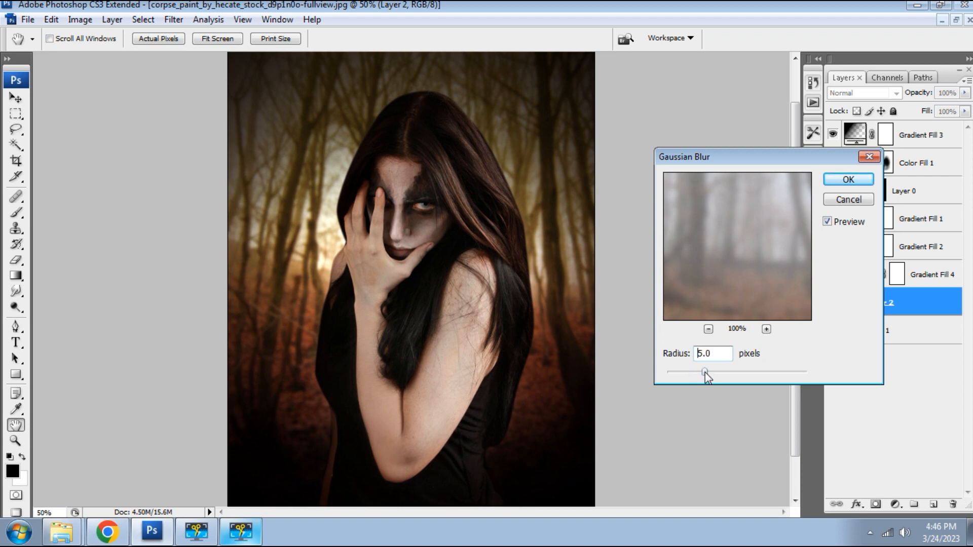
- Compare the blur preview with the unblurred forest, lower the radius to 2.4 pixels and apply the Gaussian Blur
left_click(828, 221)
key("ctrl+minus")
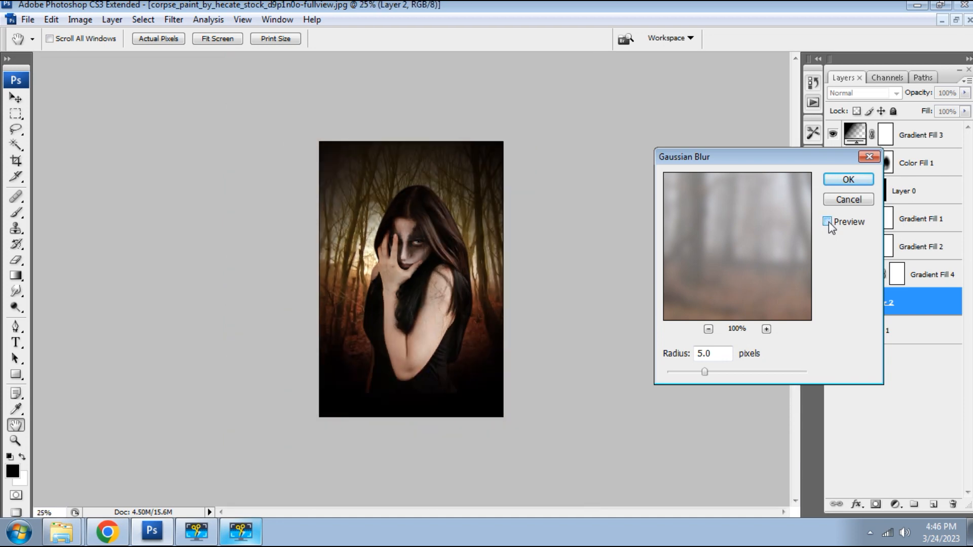
key("ctrl+plus")
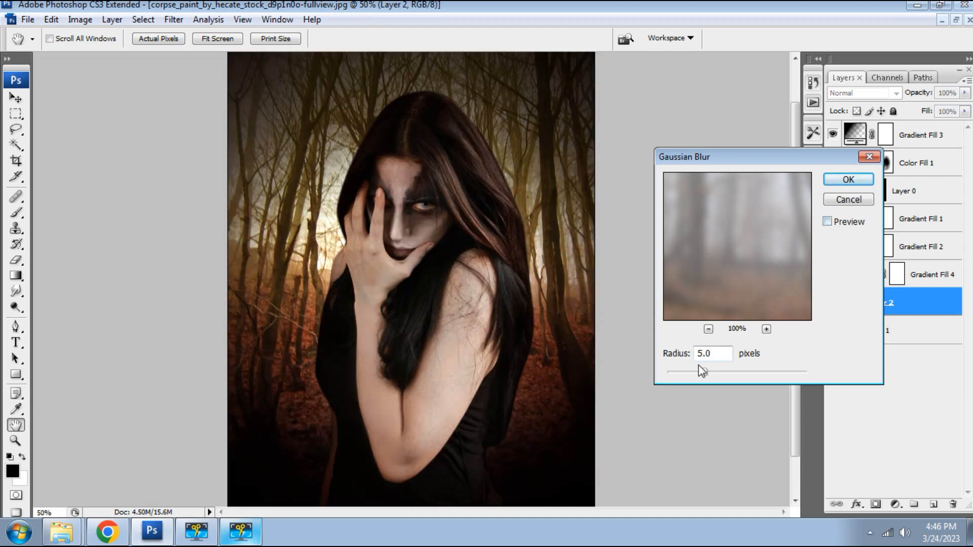
left_click_drag(674, 375, 685, 372)
left_click(828, 222)
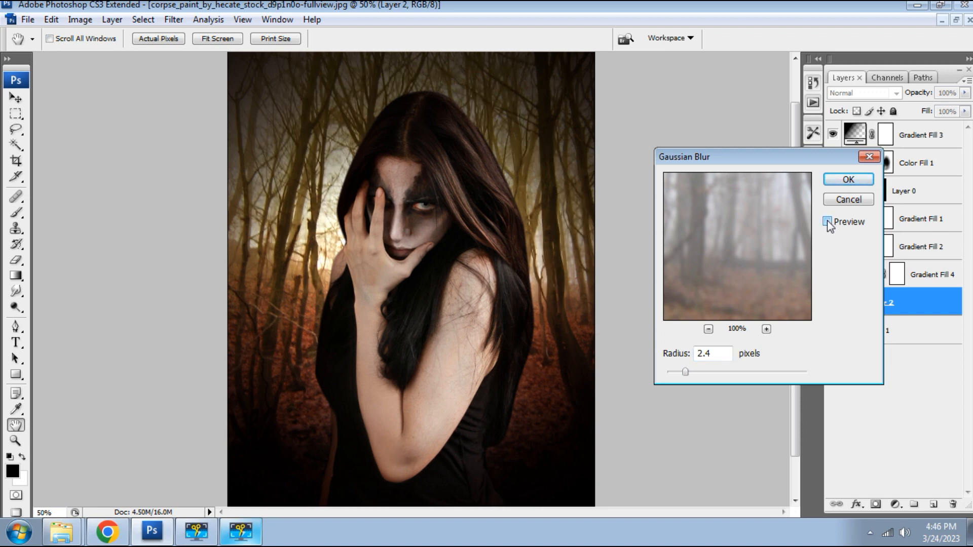
left_click(860, 182)
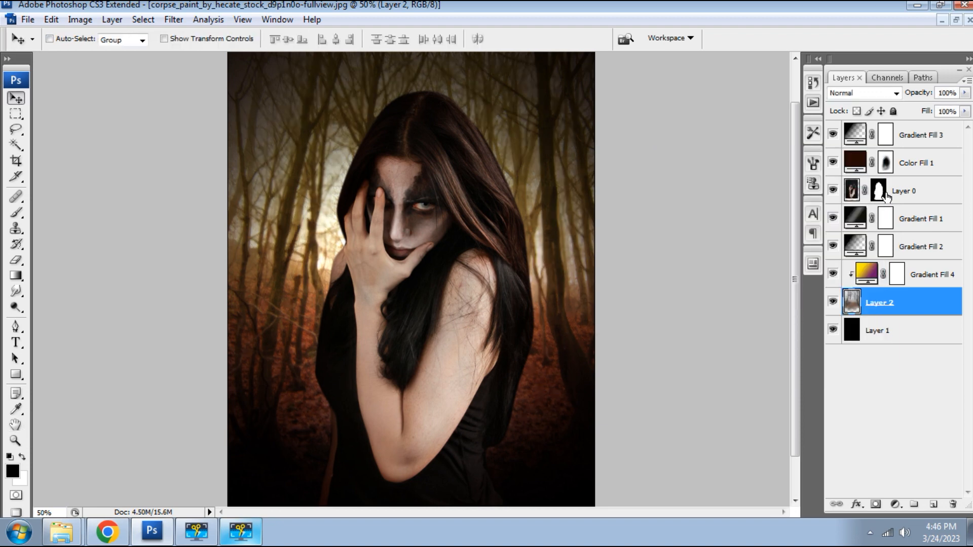
key("ctrl+minus")
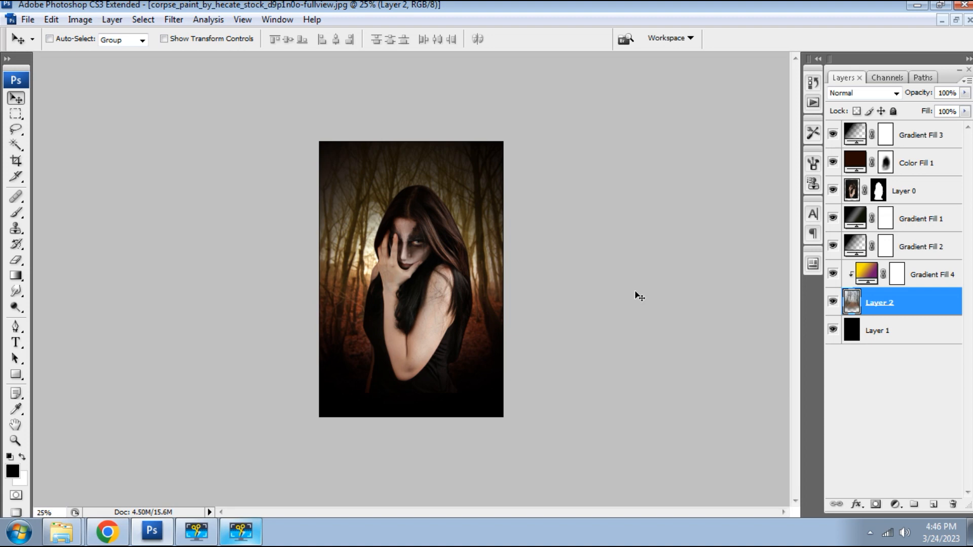
key("ctrl+plus")
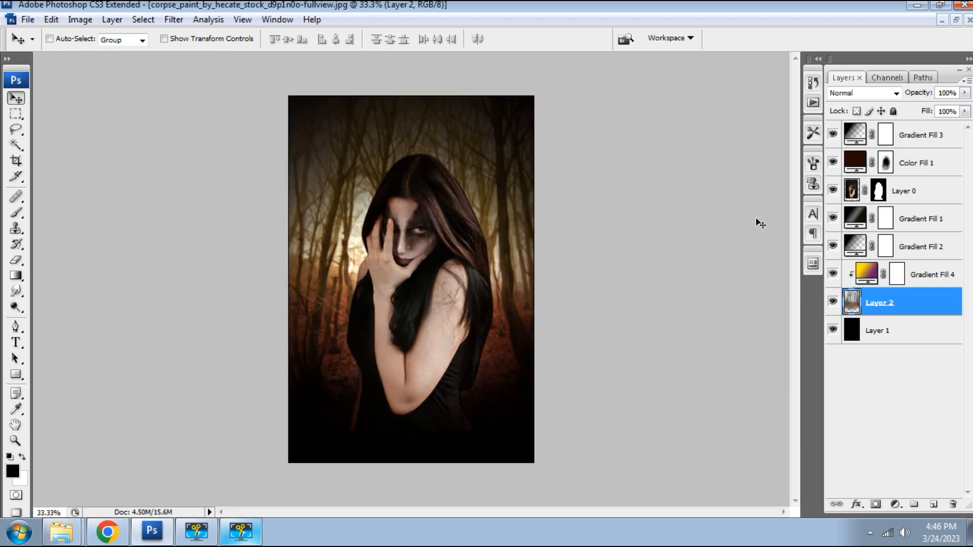
- Compare the image with and without the woman on Layer 0 and examine her cut-out edges and layer mask
left_click(855, 194)
left_click(835, 193)
left_click(834, 194)
left_click(834, 194)
left_click(835, 195)
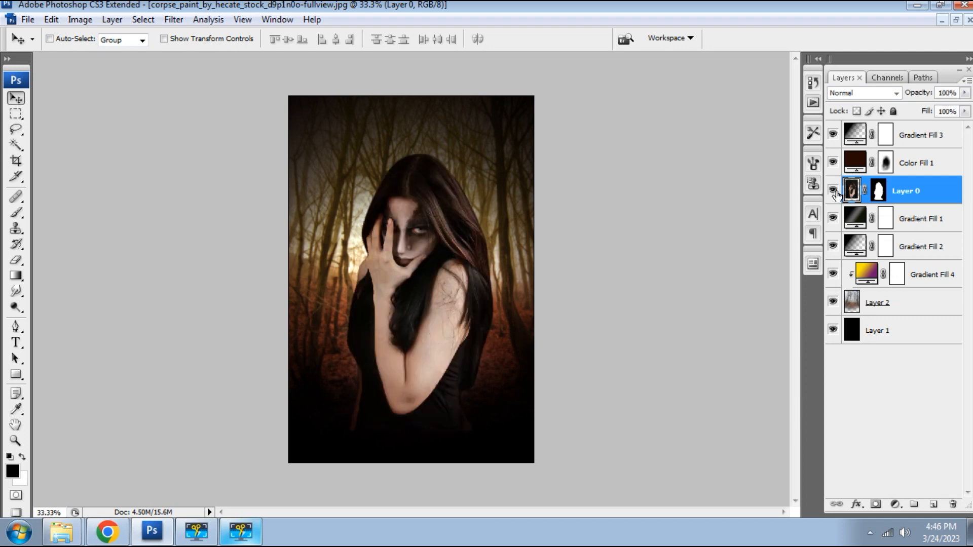
key("ctrl+plus")
key("ctrl+plus")
scroll(543, 265, "up", 3)
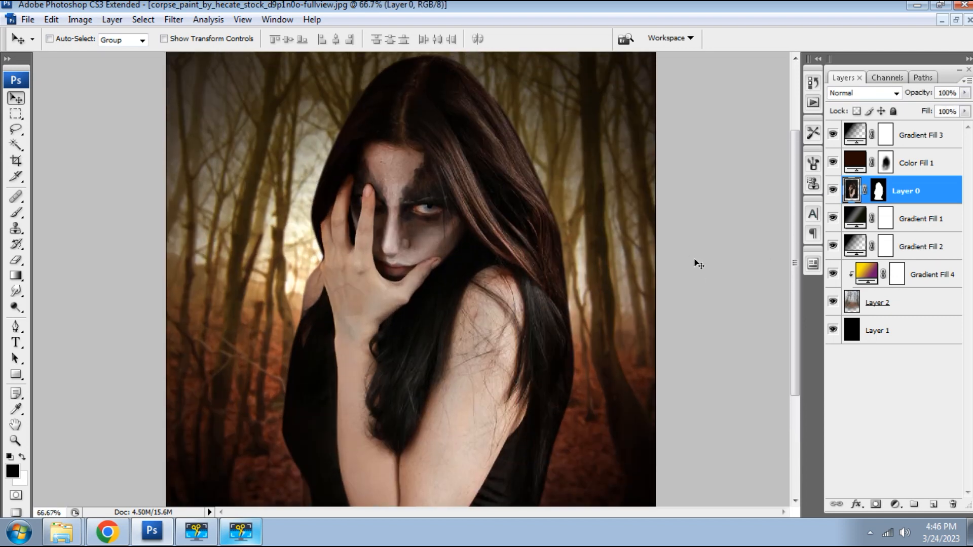
left_click(878, 191)
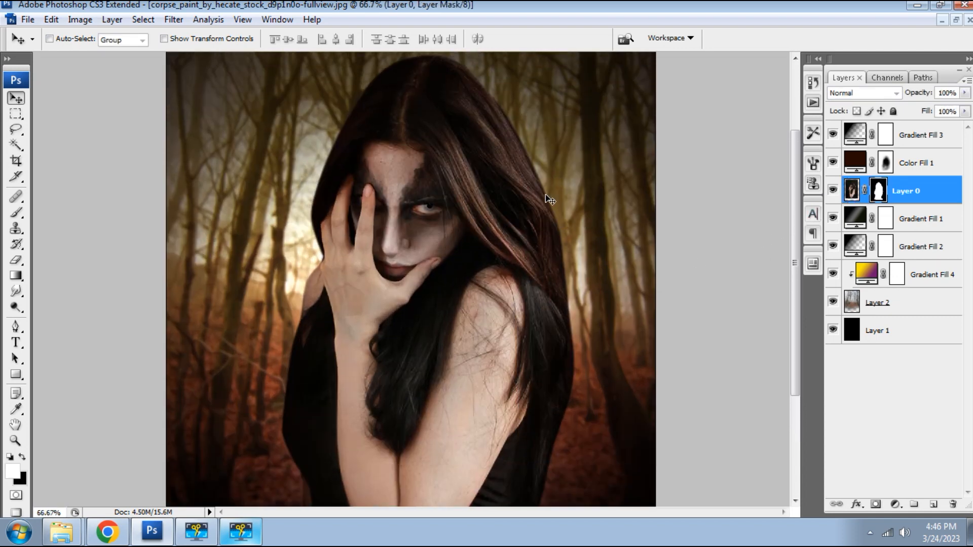
right_click(878, 194)
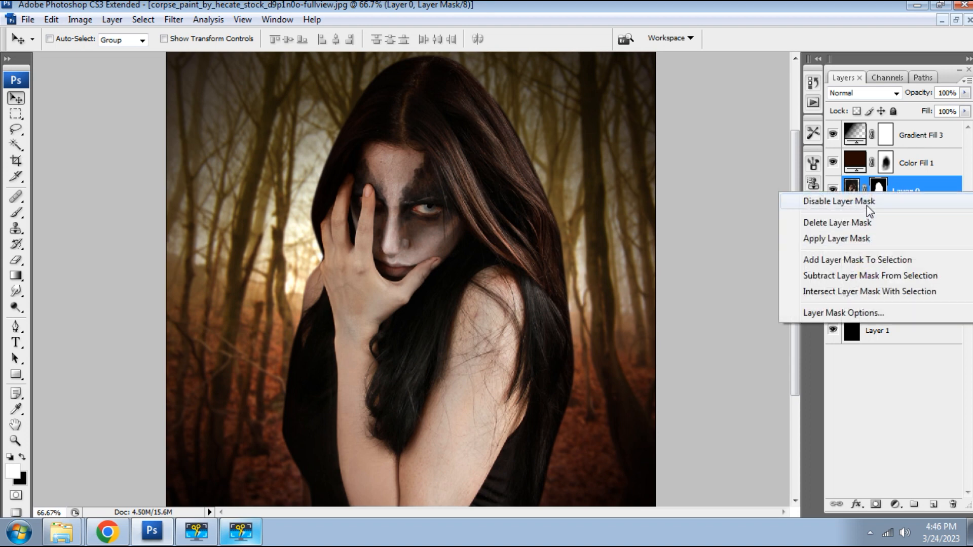
left_click(935, 190)
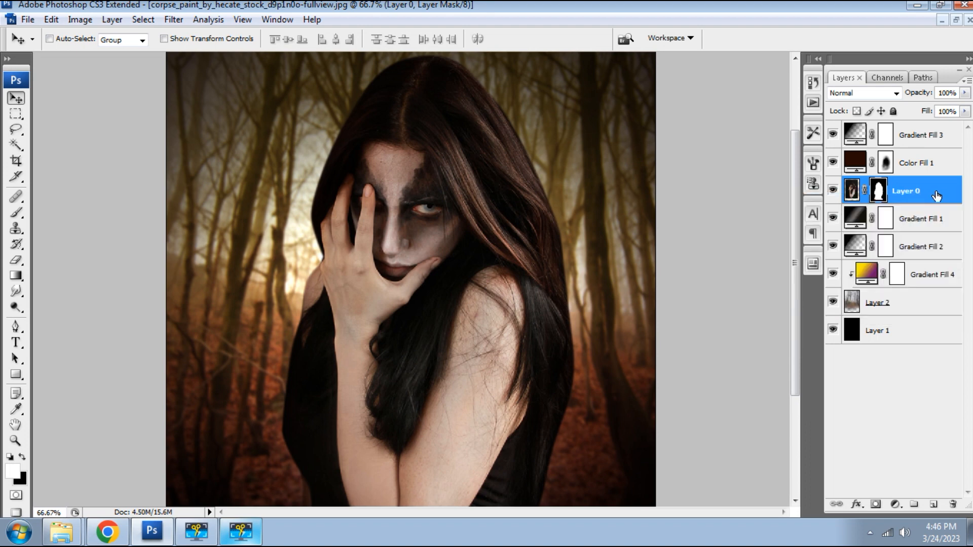
- Start a new gradient fill layer above Layer 0
left_click(898, 503)
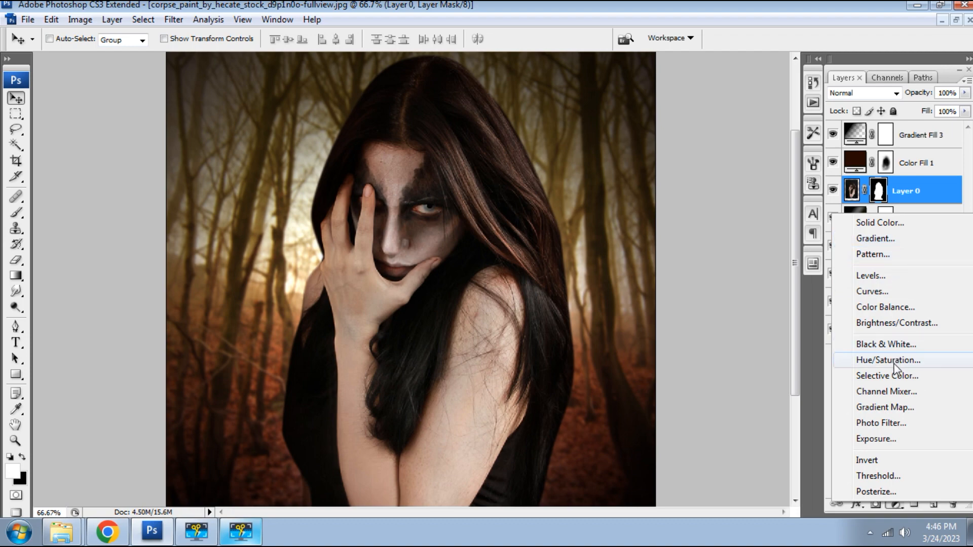
left_click(884, 238)
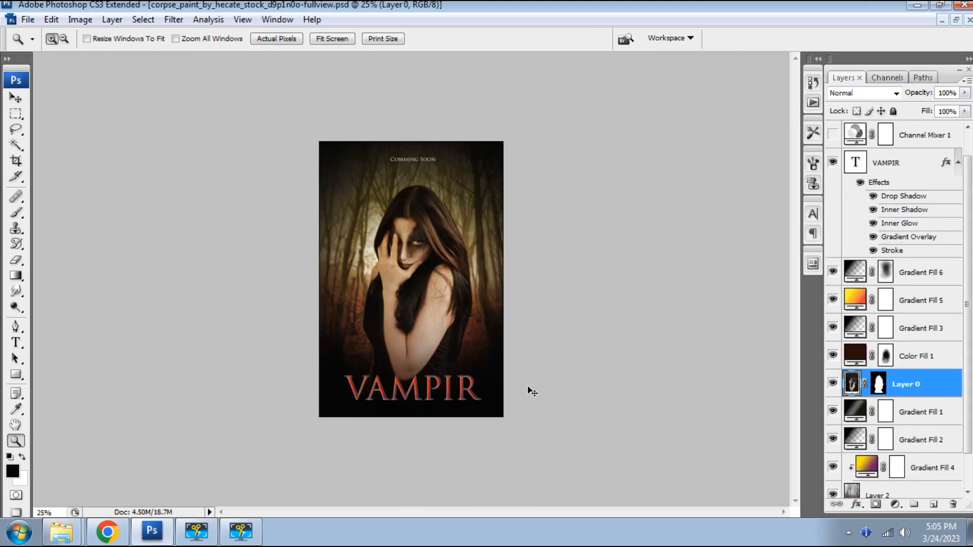
- Free-transform the woman on Layer 0 to 145% scale, rotate her 4.5° and reposition her behind the title
key("ctrl+t")
left_click_drag(492, 145, 577, 130)
left_click_drag(606, 246, 600, 258)
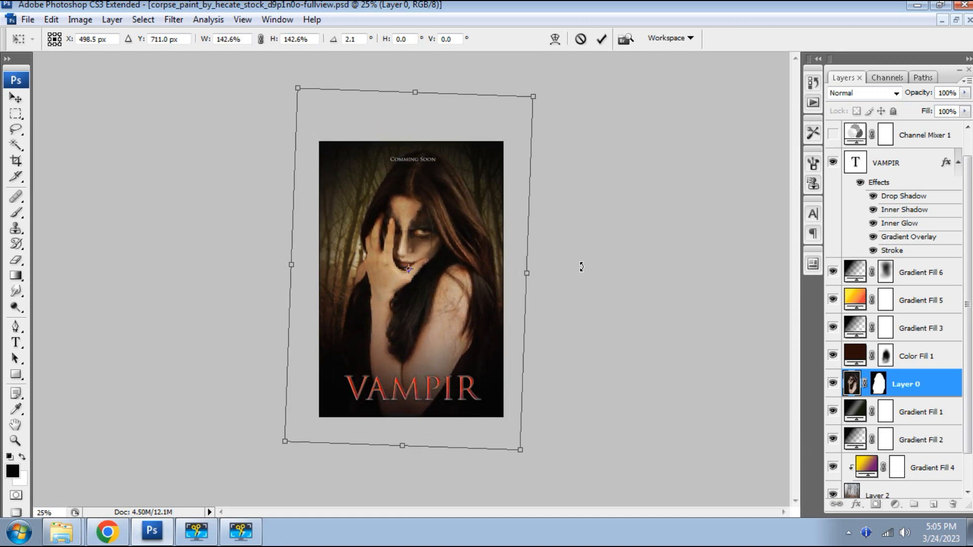
left_click_drag(443, 283, 450, 293)
left_click_drag(561, 340, 562, 348)
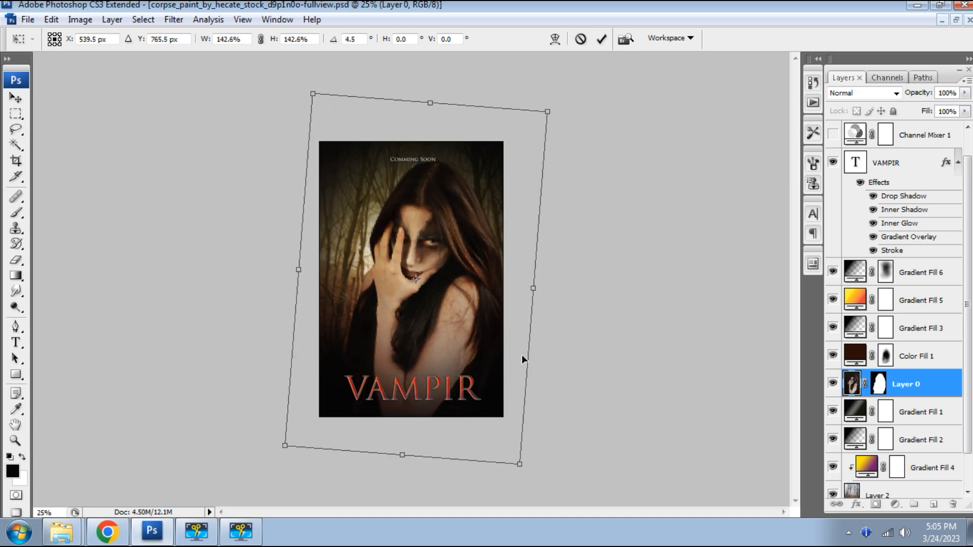
left_click_drag(283, 445, 279, 450)
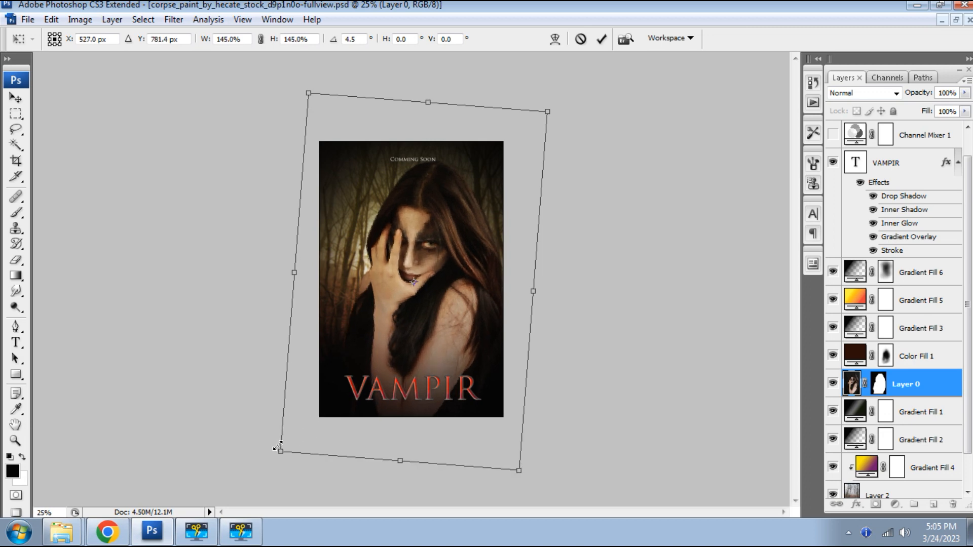
left_click_drag(426, 341, 425, 347)
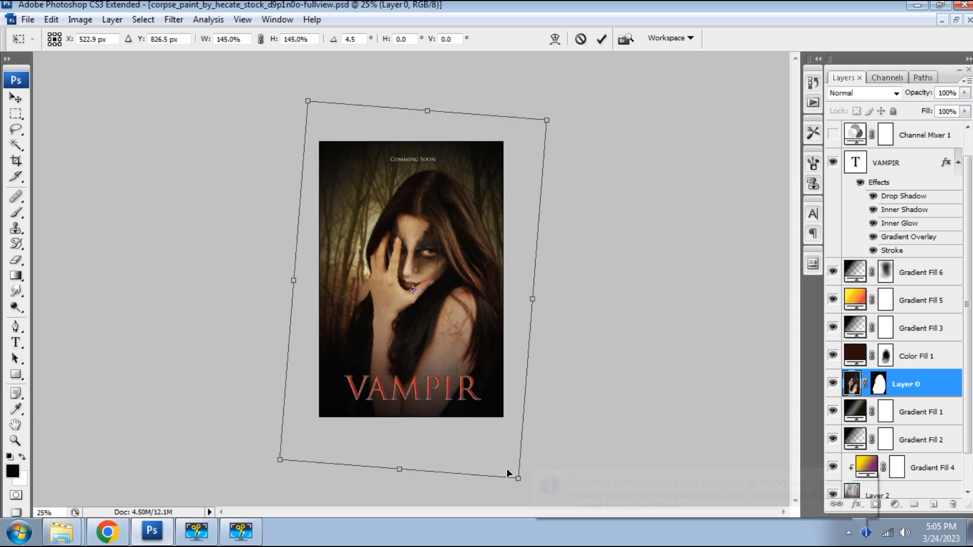
- Enlarge the woman to 183.7%, reposition her at X 512 px, Y 892.5 px and apply the transform
left_click_drag(518, 478, 524, 493)
left_click_drag(471, 311, 463, 310)
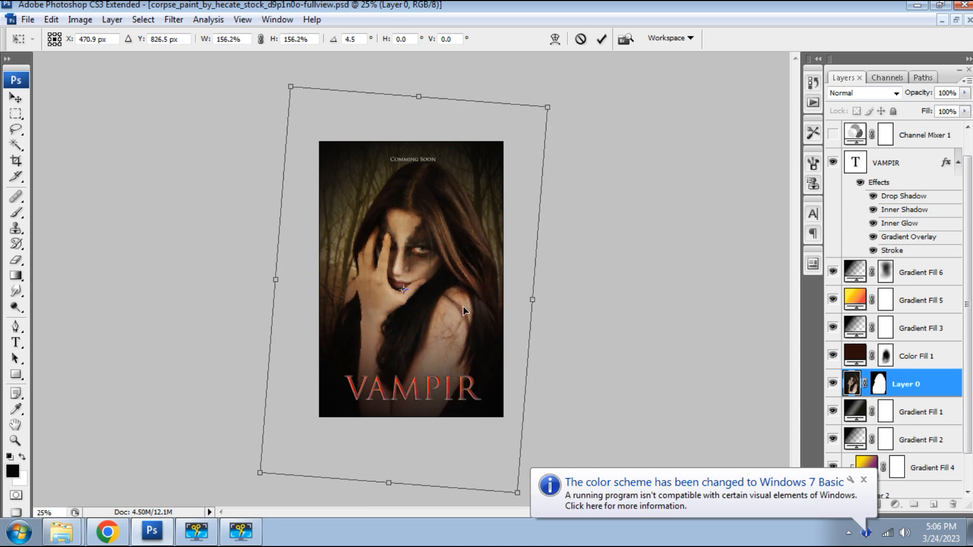
key("ctrl+minus")
left_click_drag(509, 163, 543, 159)
left_click_drag(461, 305, 461, 313)
key("Left")
key("Right")
key("Return")
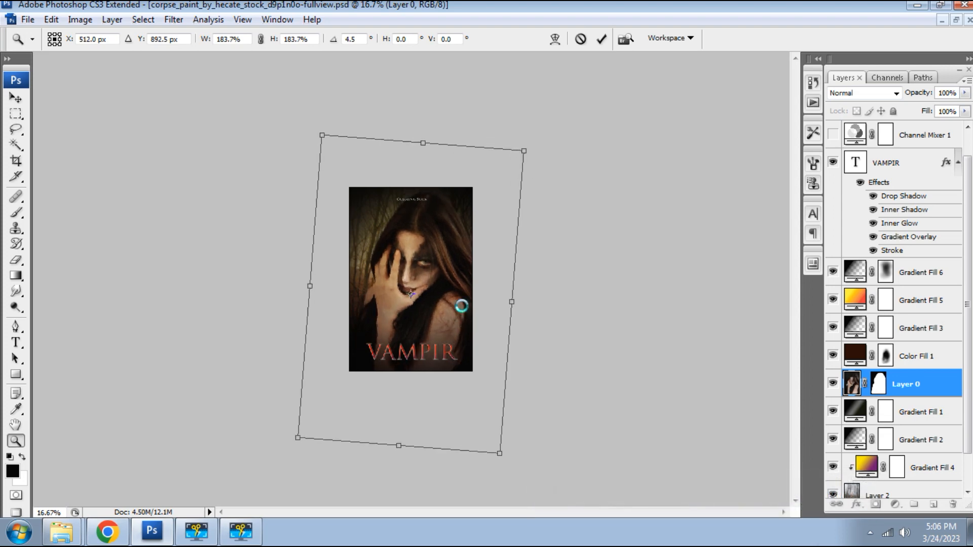
left_click(463, 304)
key("ctrl+0")
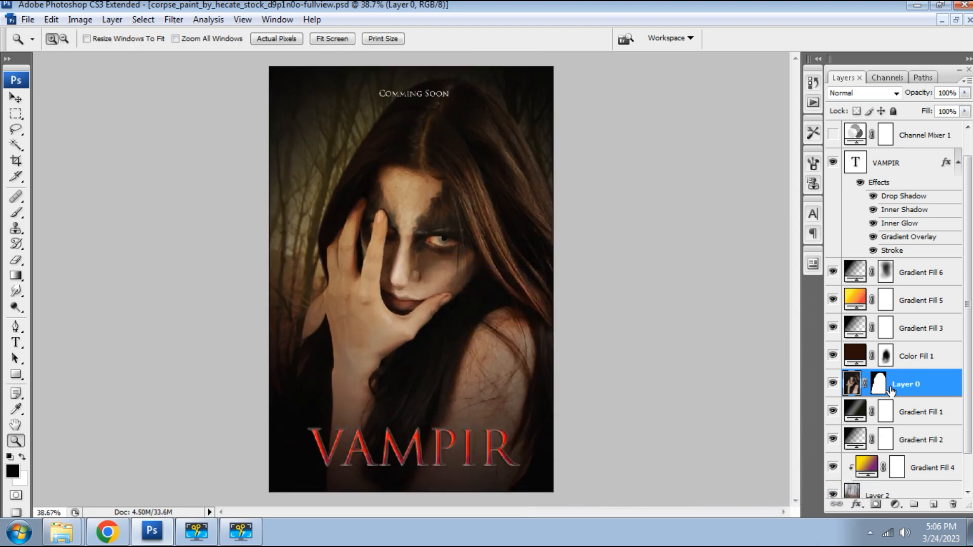
- Compare the poster with and without Gradient Fill 6 and review its radial gradient settings
left_click(832, 273)
left_click(832, 272)
double_click(855, 273)
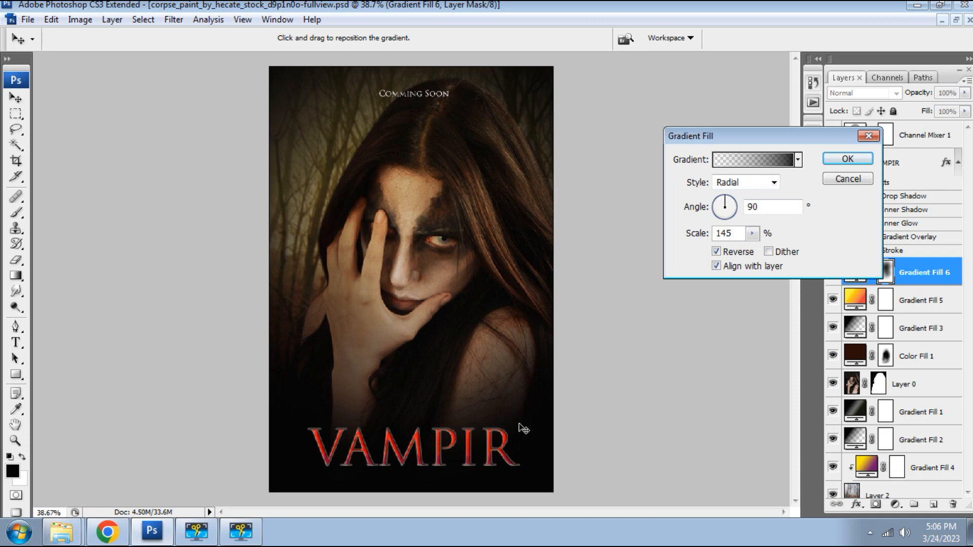
left_click(847, 158)
- Scale the VAMPIR title down to 88.8% about its center and apply the transform
key("z")
key("t")
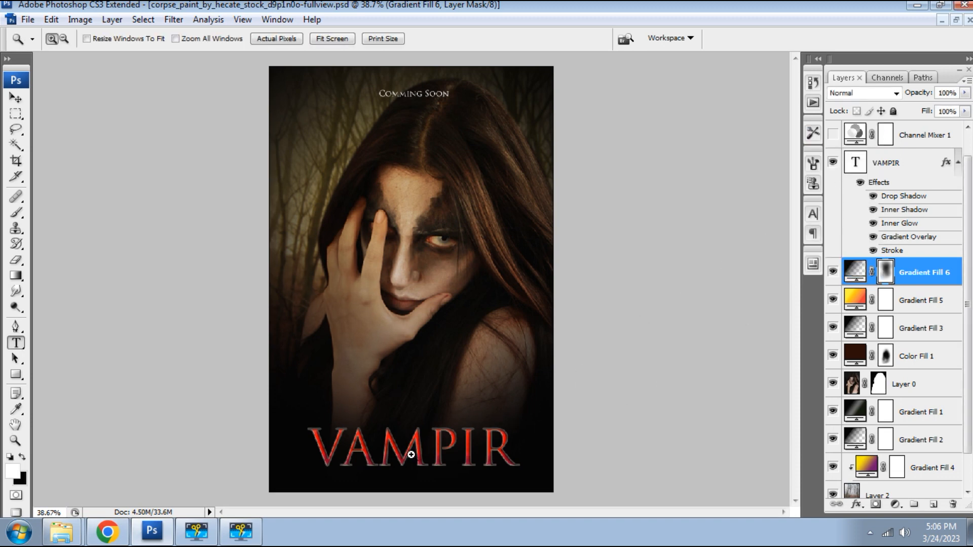
left_click(451, 460)
key("ctrl+Return")
key("ctrl+t")
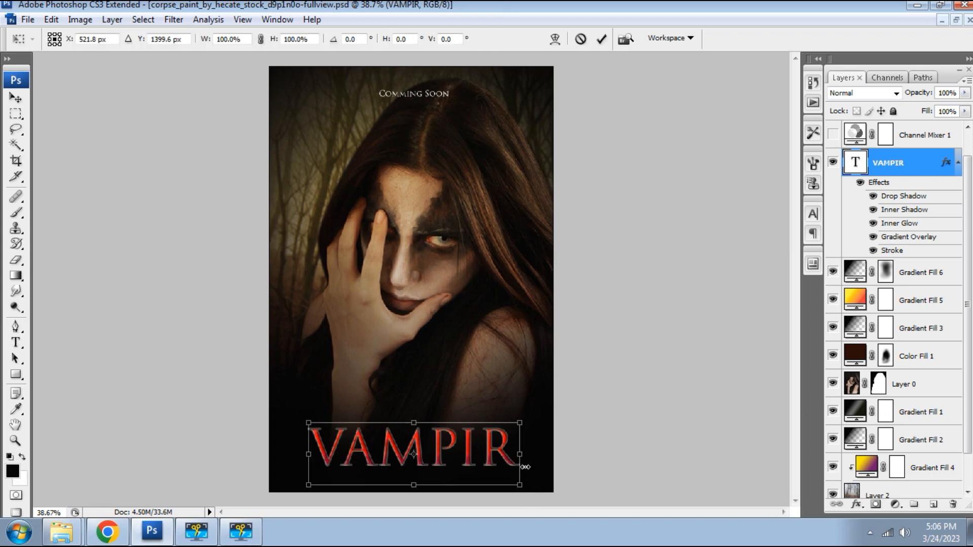
left_click_drag(524, 420, 508, 426)
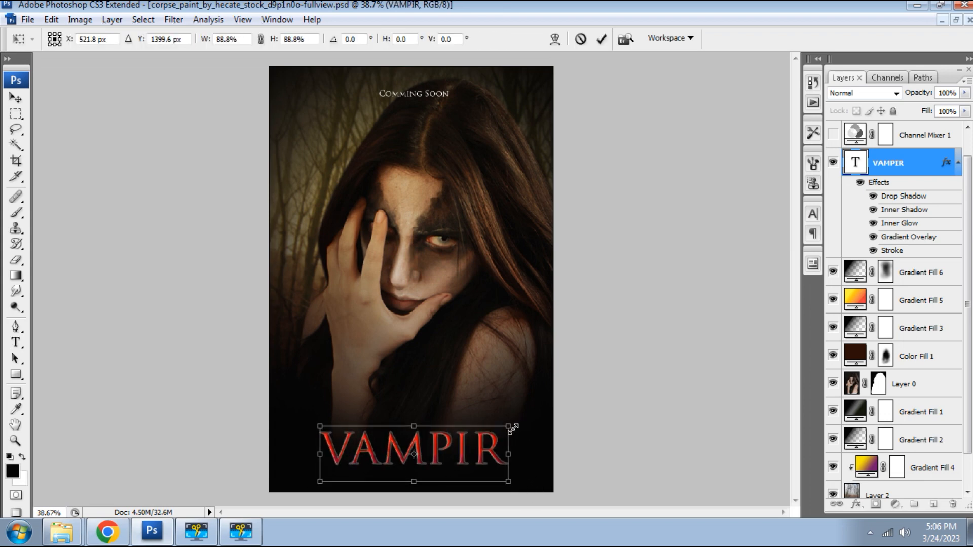
key("Return")
key("v")
key("ctrl+minus")
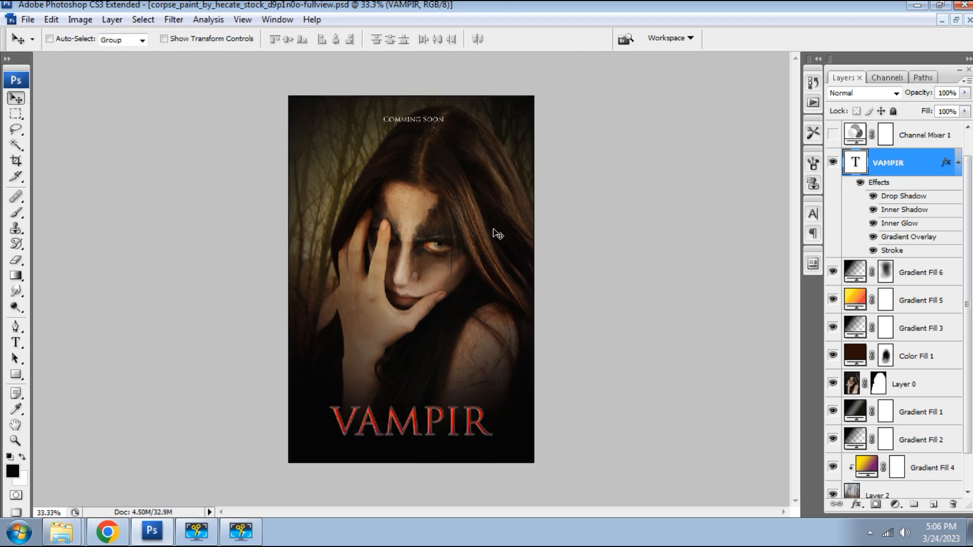
key("t")
left_click(435, 119)
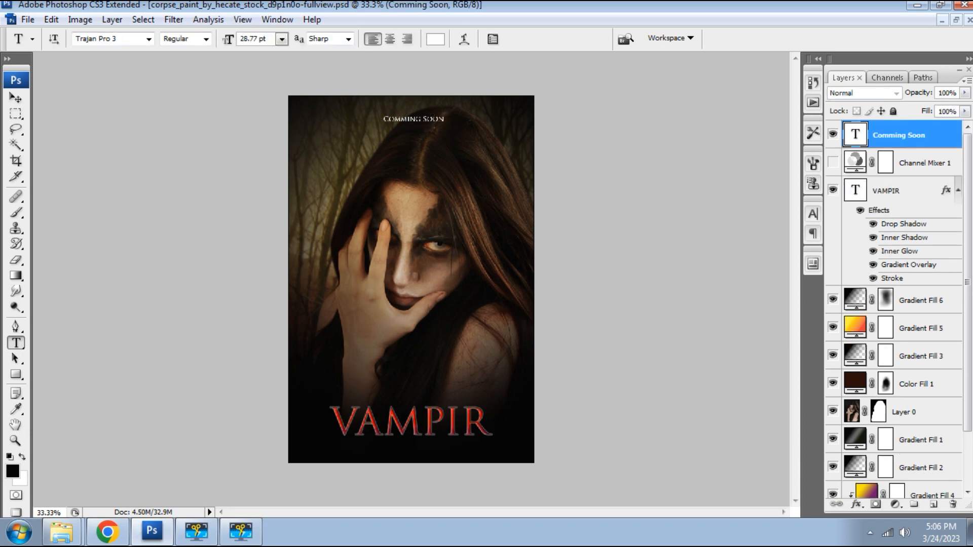
key("v")
- Desaturate the forest image on Layer 2 completely with Hue/Saturation, setting saturation to -100
scroll(938, 354, "down", 2)
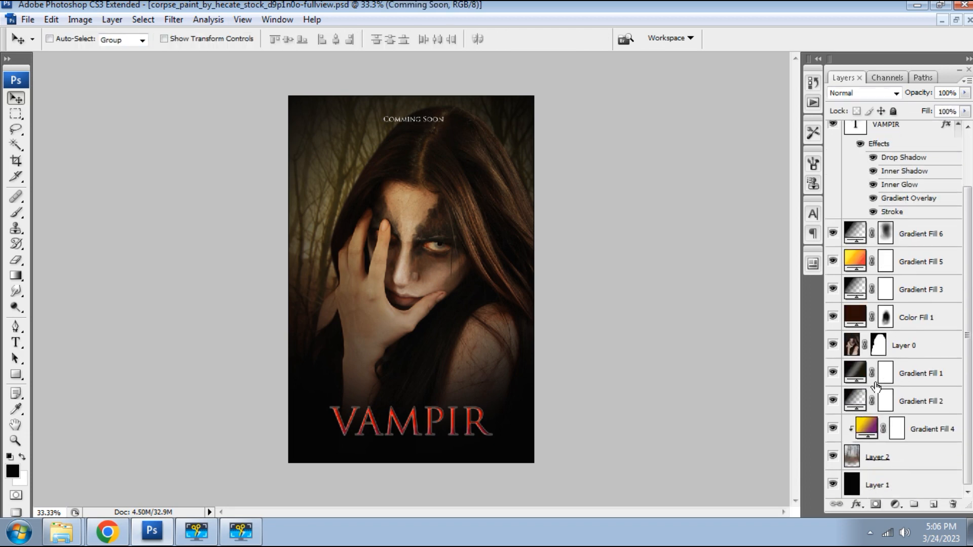
left_click(832, 456)
left_click(833, 456)
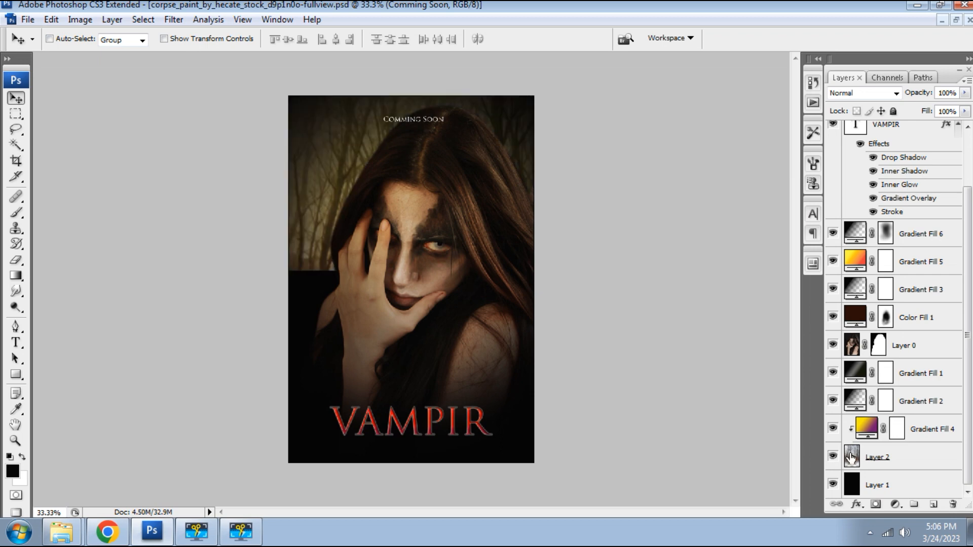
left_click(888, 457)
key("ctrl+u")
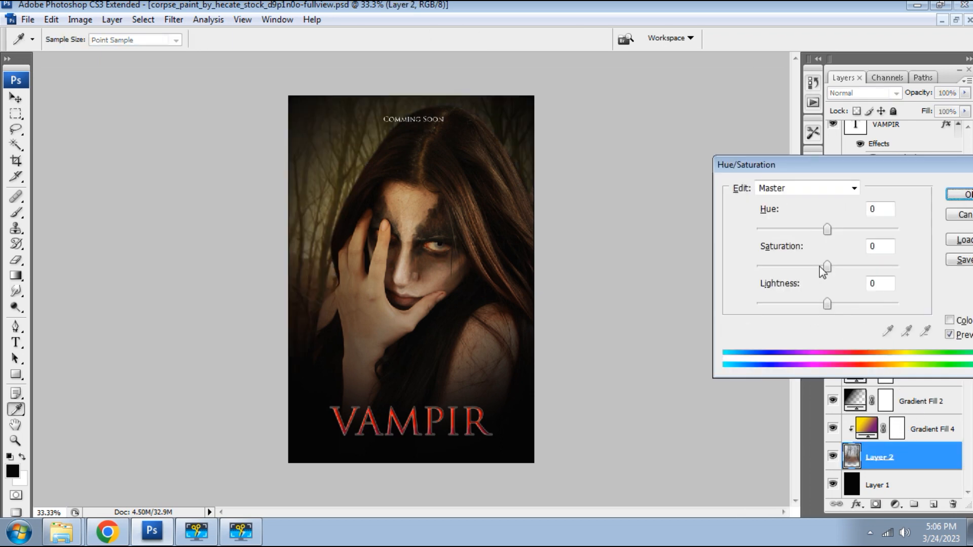
left_click_drag(802, 264, 733, 265)
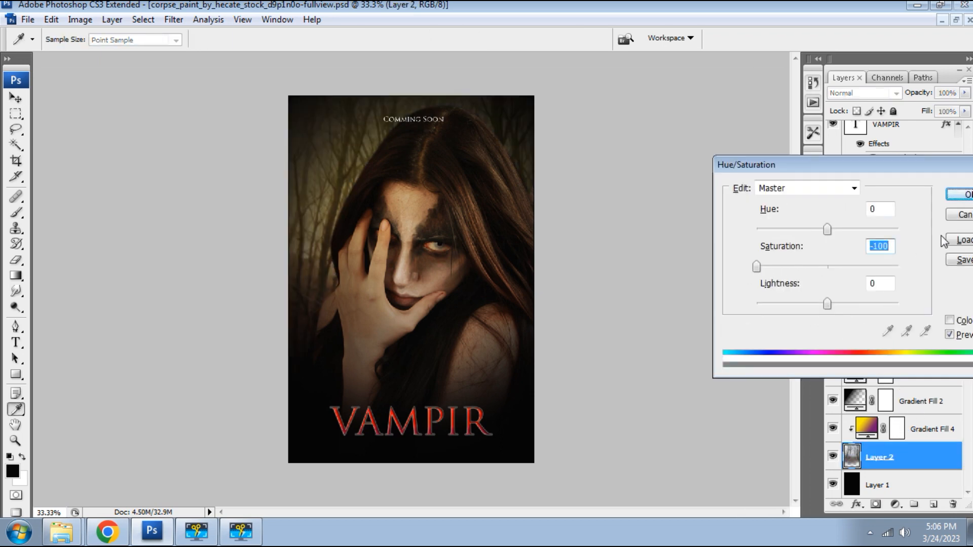
key("Return")
- Hide the Gradient Fill 1 layer and check the whole poster without it
left_click(832, 374)
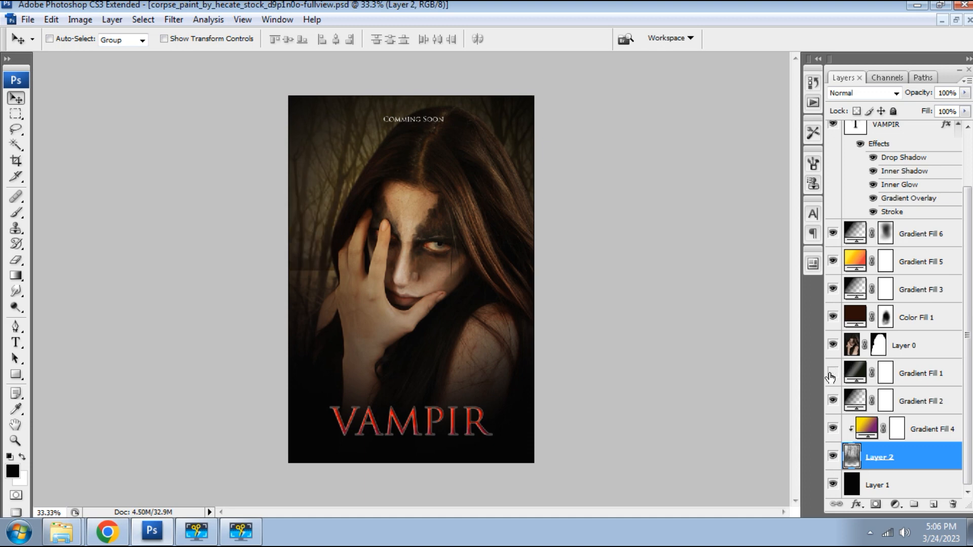
key("z")
right_click(388, 199)
left_click(408, 209)
key("ctrl+minus")
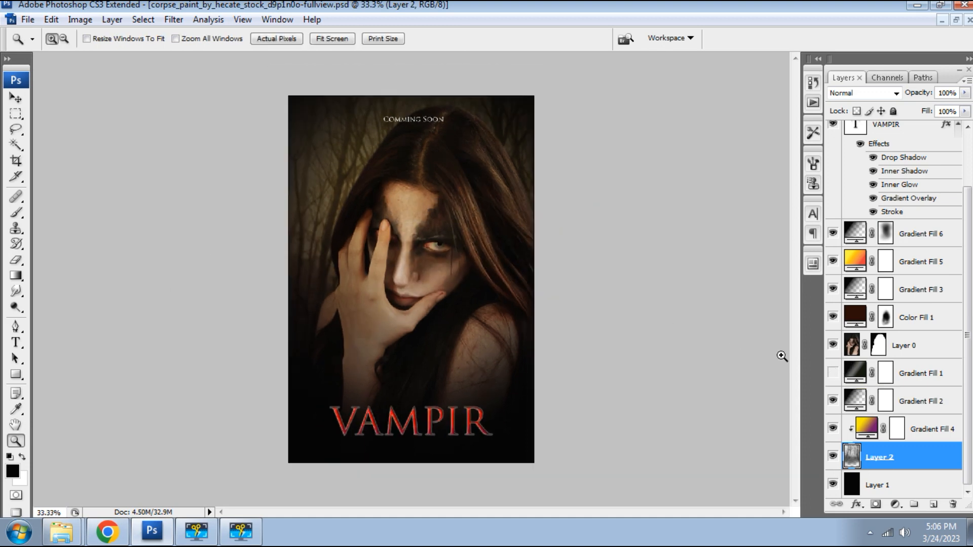
- Make the hidden Channel Mixer 1 adjustment layer the active layer
left_click(914, 345)
scroll(930, 386, "up", 3)
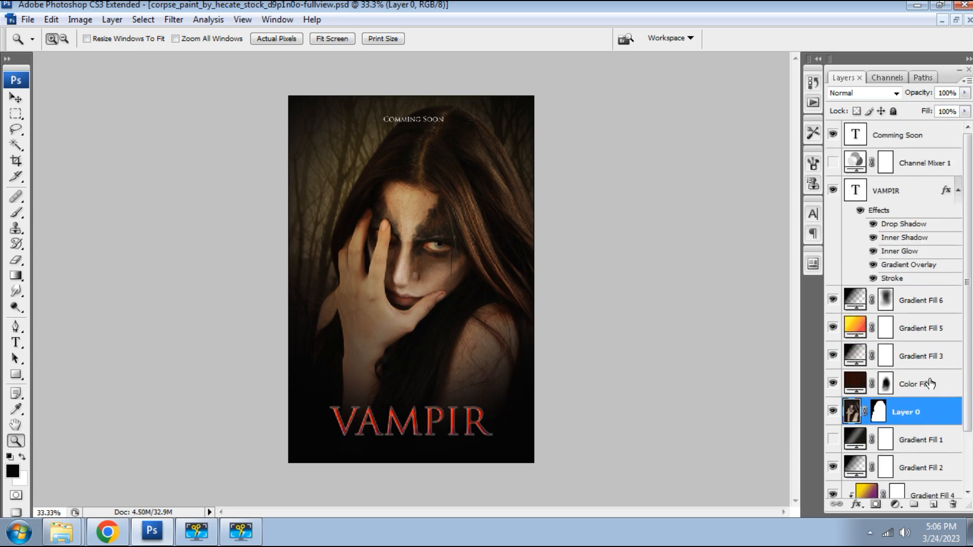
left_click(917, 144)
left_click(920, 167)
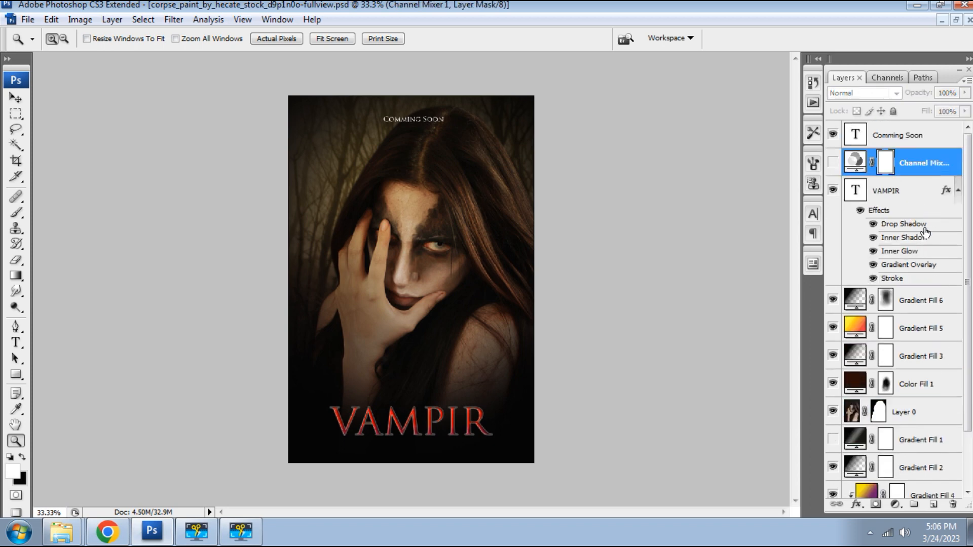
left_click(895, 505)
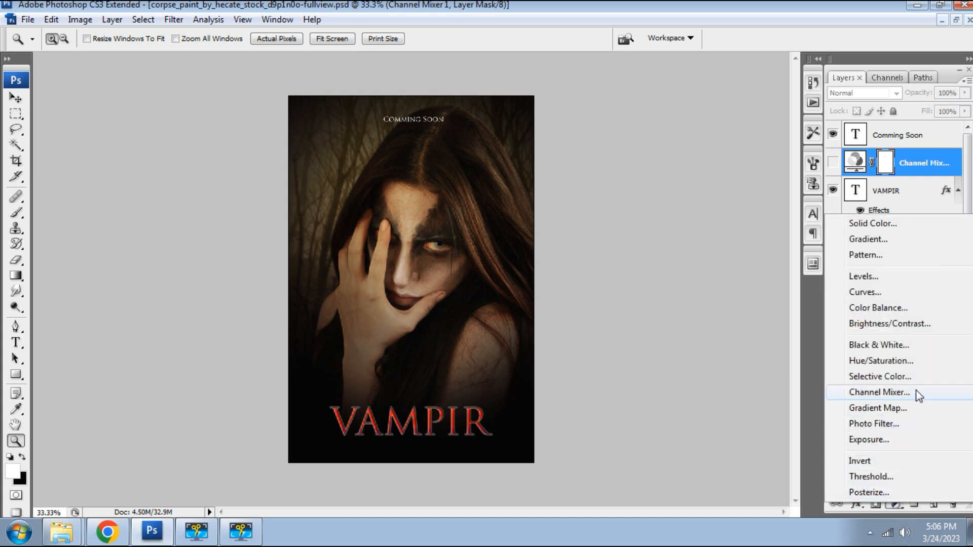
left_click(911, 380)
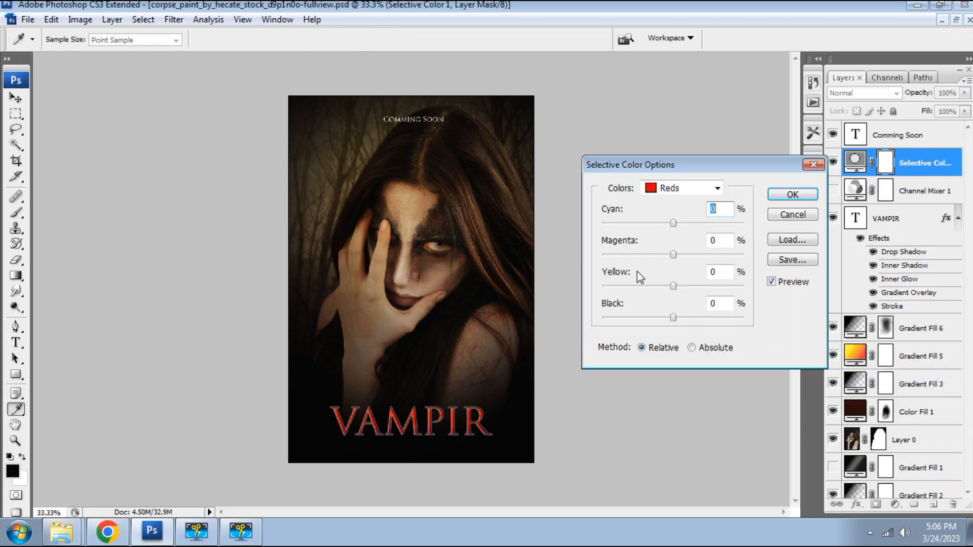
left_click(787, 213)
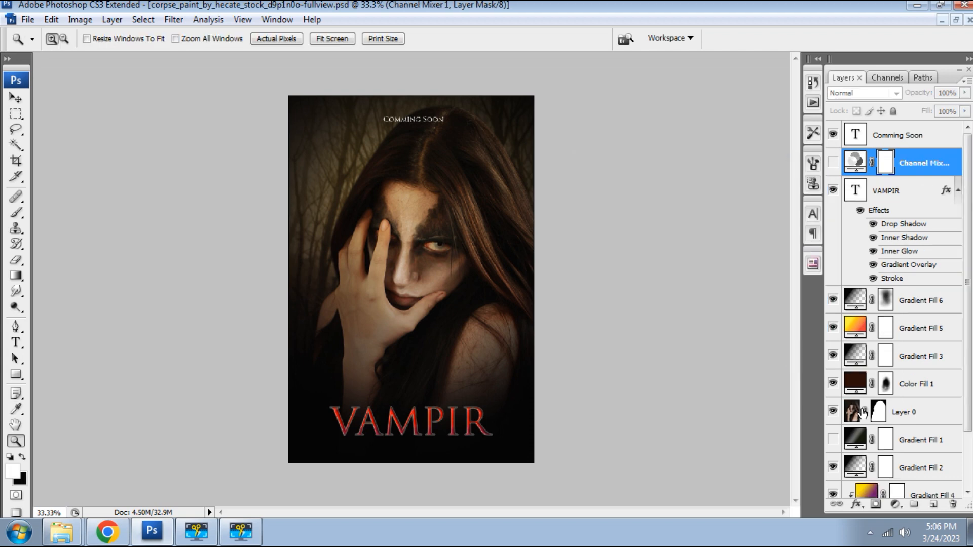
- Add a Curves adjustment layer above Channel Mixer 1 that lifts the RGB midtones from input 121 to output 156
left_click(895, 505)
left_click(864, 294)
left_click(745, 313)
left_click_drag(745, 313, 743, 292)
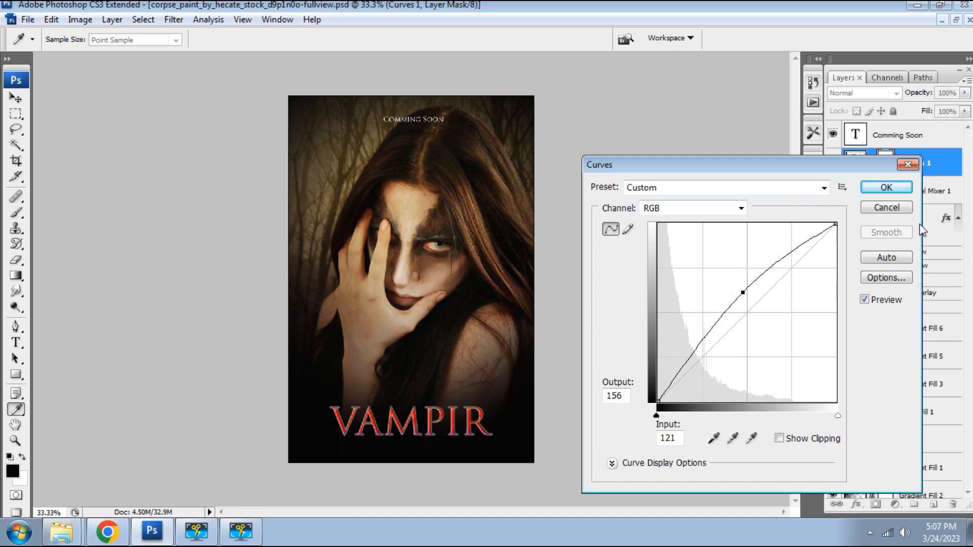
left_click(886, 187)
- Add a Brightness/Contrast adjustment layer above the curves with brightness +8 and contrast +7
left_click(895, 505)
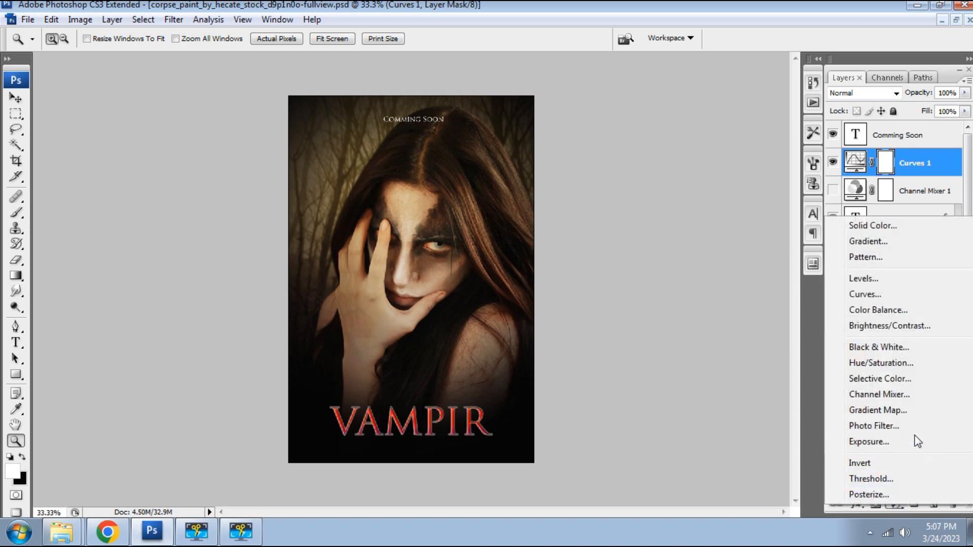
left_click(901, 327)
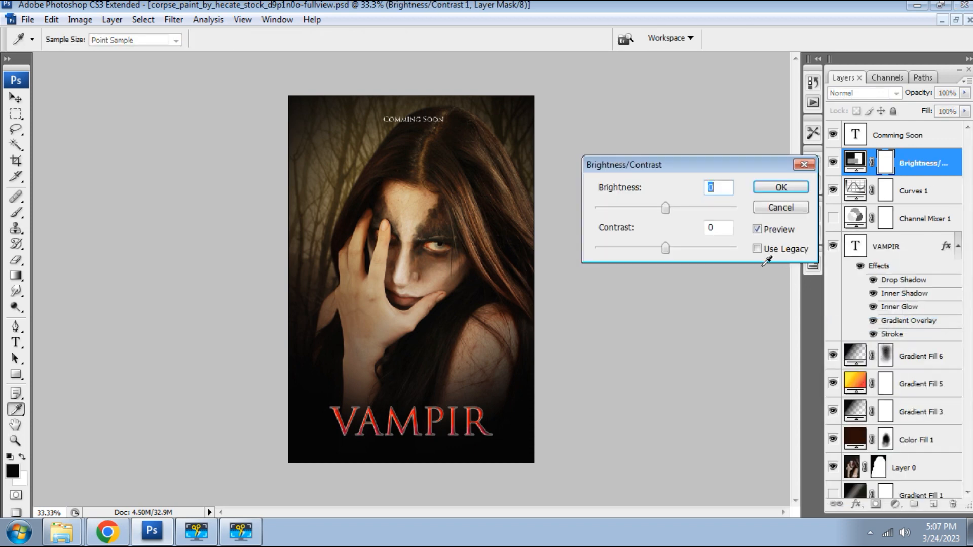
left_click_drag(665, 247, 670, 248)
left_click_drag(665, 208, 673, 208)
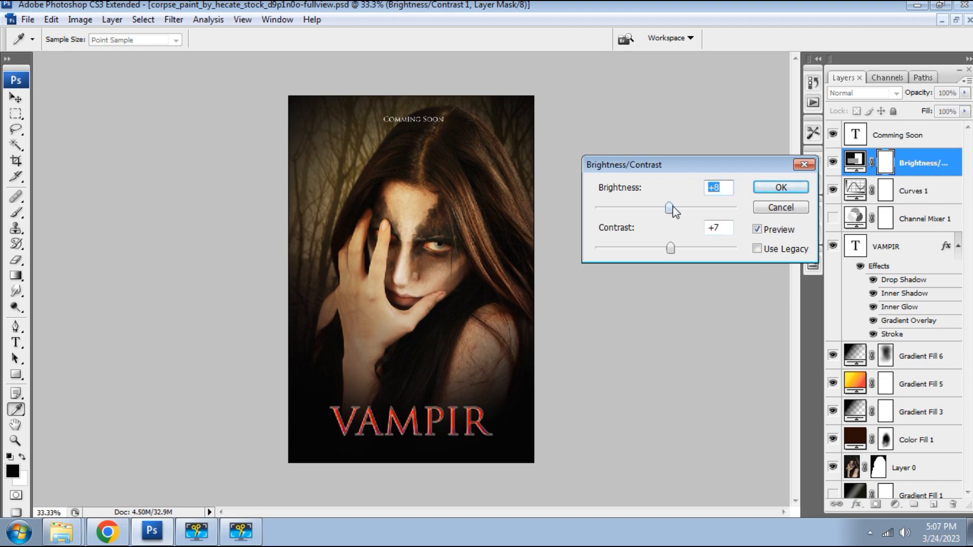
key("Return")
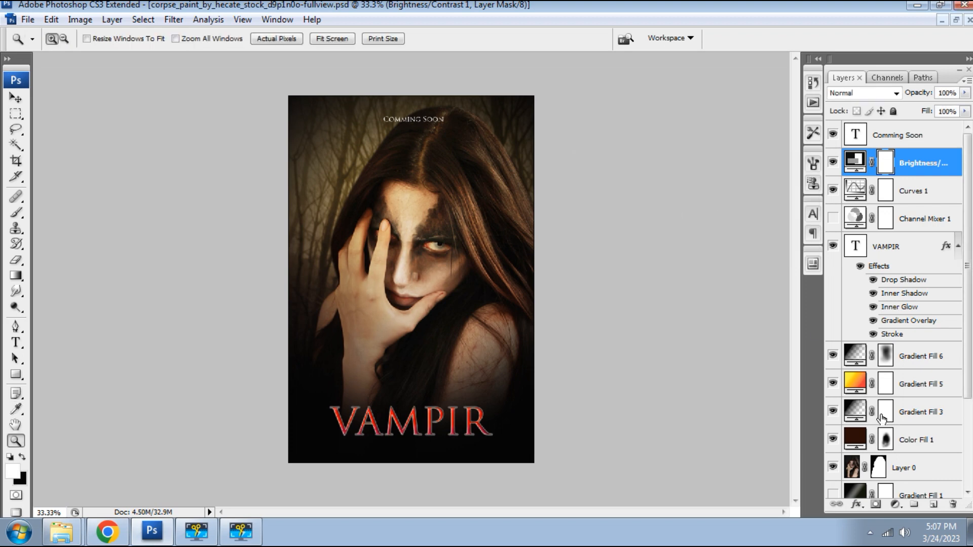
- Raise the fill of the Gradient Fill 5 overlay layer to 24%
left_click(834, 385)
left_click(925, 384)
left_click(965, 111)
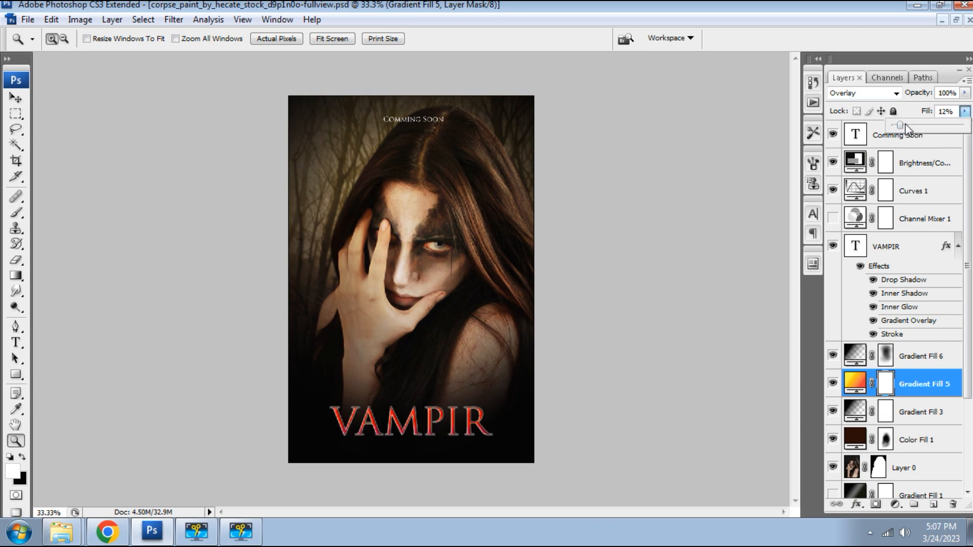
left_click_drag(908, 123, 909, 125)
left_click(570, 249)
- Examine the color grading on the whole poster and inspect the woman's uncovered eye up close
right_click(433, 193)
left_click(457, 199)
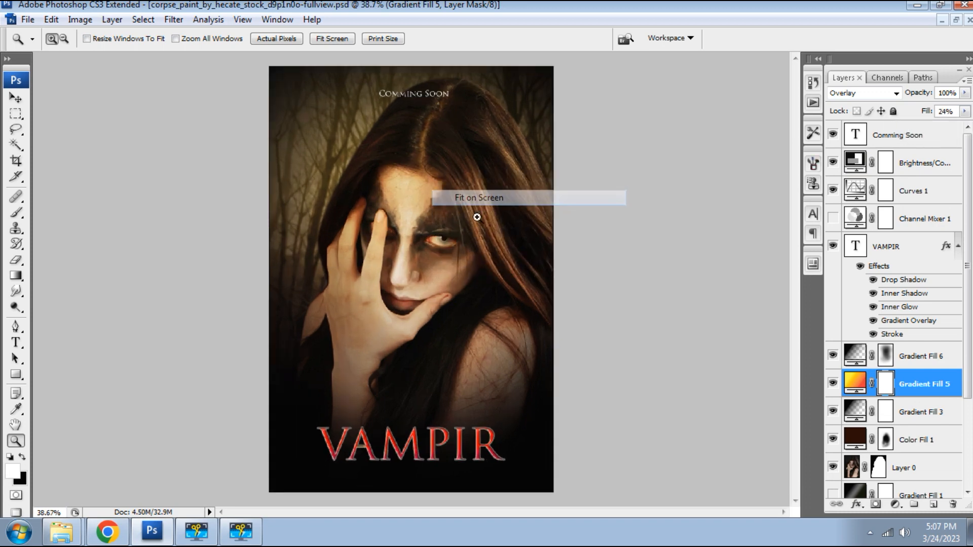
left_click(533, 202)
left_click(539, 202, "alt")
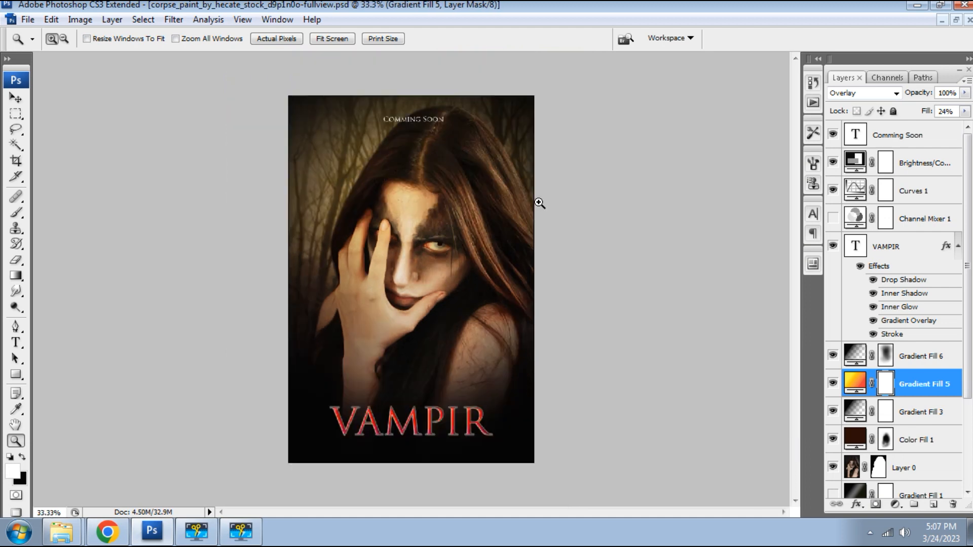
left_click_drag(506, 268, 507, 268)
left_click_drag(347, 337, 606, 336)
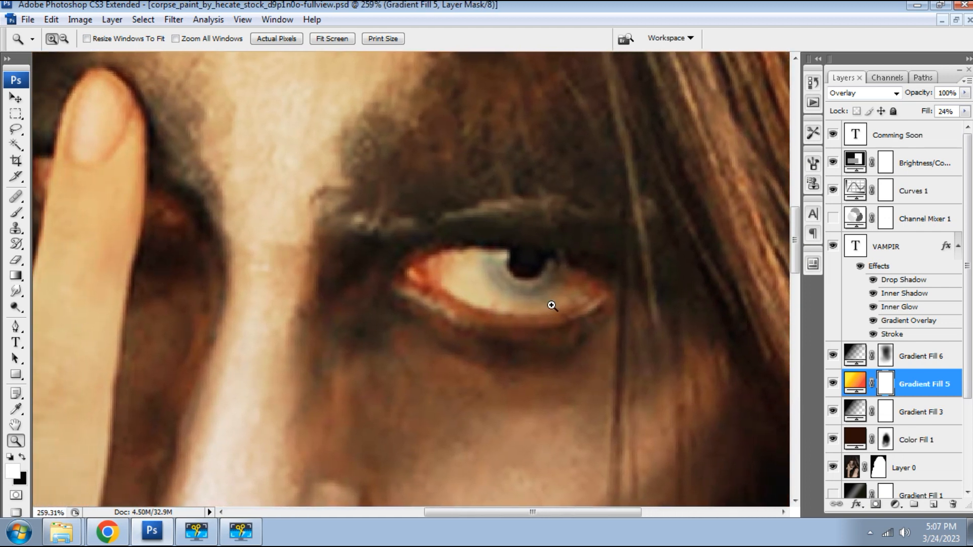
right_click(421, 253)
left_click(457, 266)
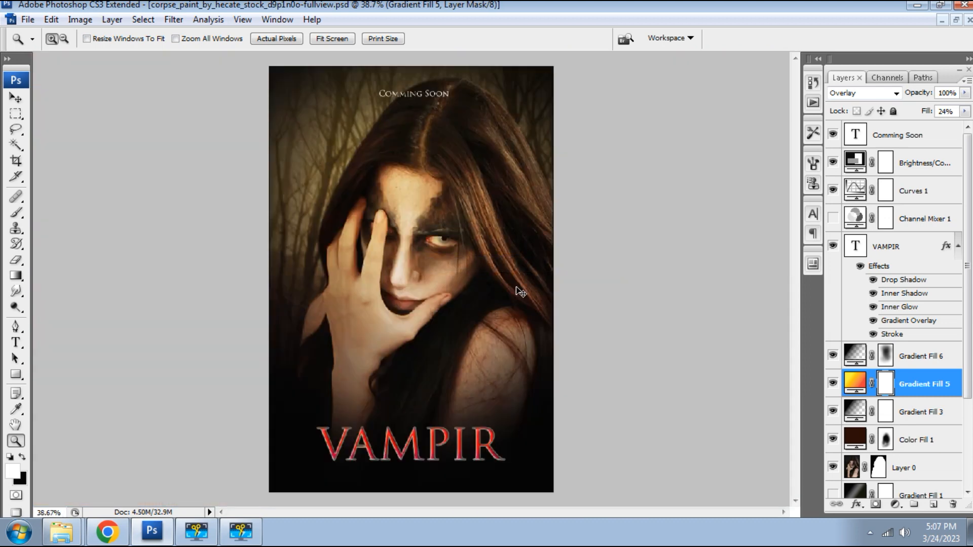
left_click(516, 294, "alt")
right_click(463, 296)
left_click(489, 308)
key("ctrl+minus")
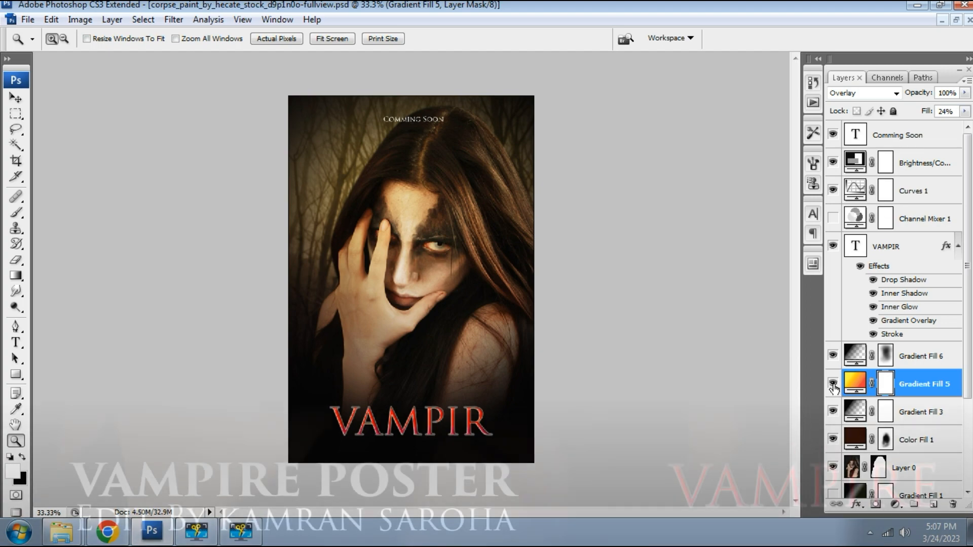